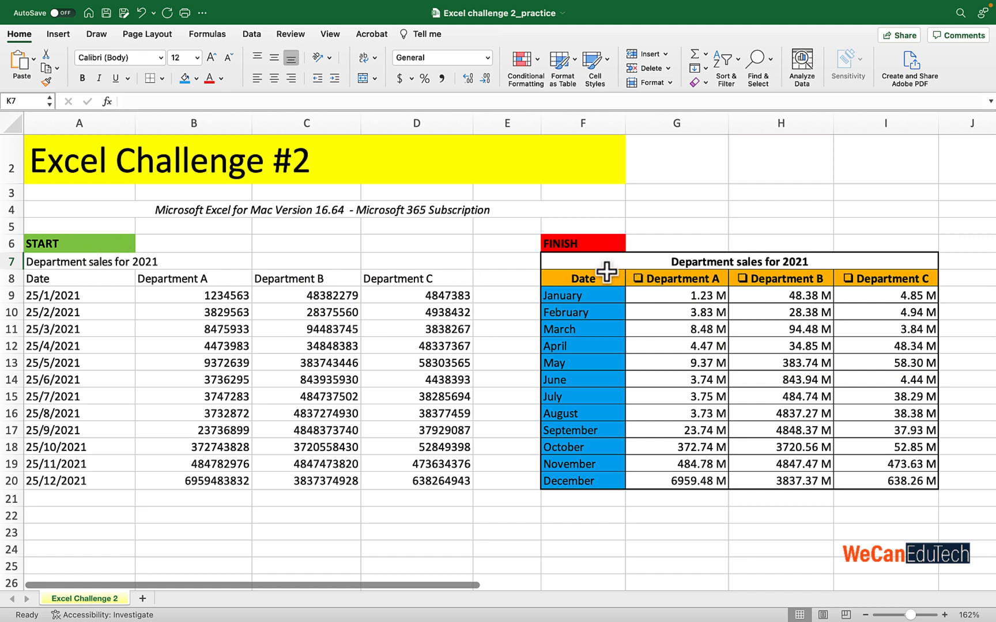
Step: Make the title "Department sales for 2021" in cell A7 bold
{"action": "left_click", "coordinate": [51, 264]}
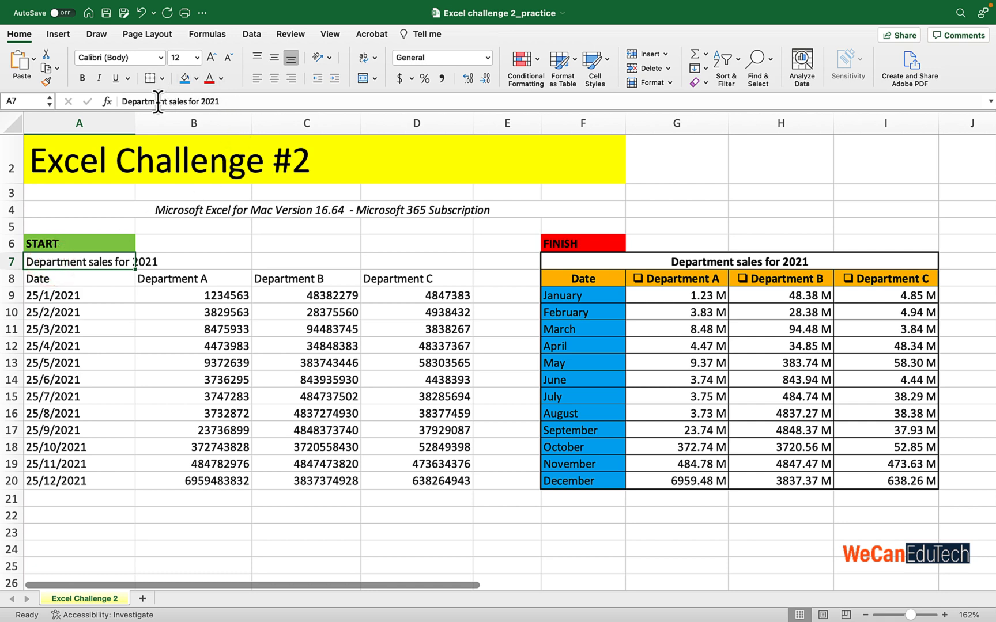
{"action": "left_click", "coordinate": [83, 79]}
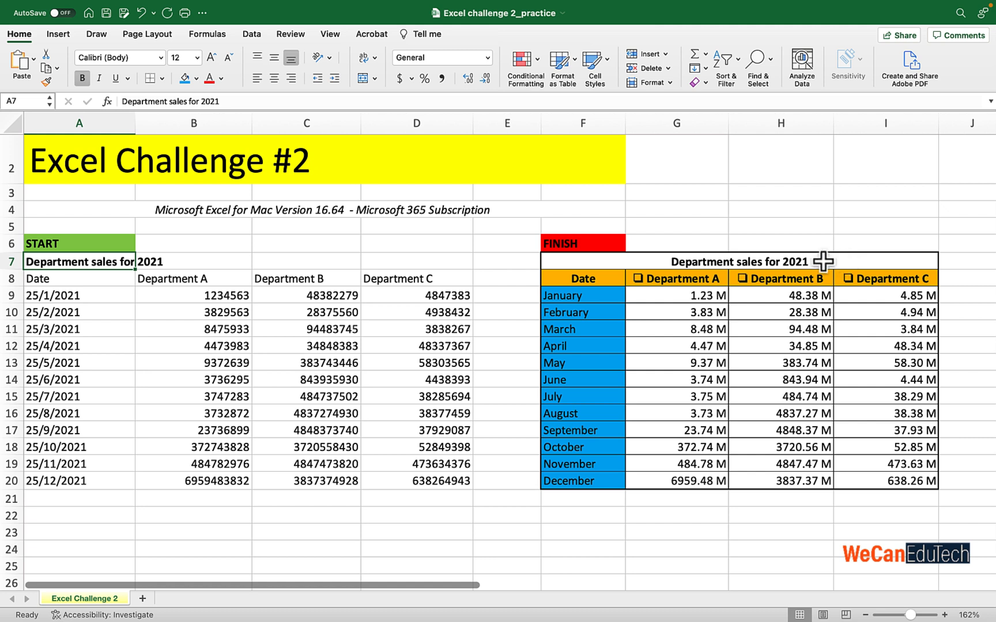
Step: Centre the title in row 7 over A7:D7 with Center Across Selection, without merging cells, as in the finished table's title row
{"action": "left_click", "coordinate": [603, 261]}
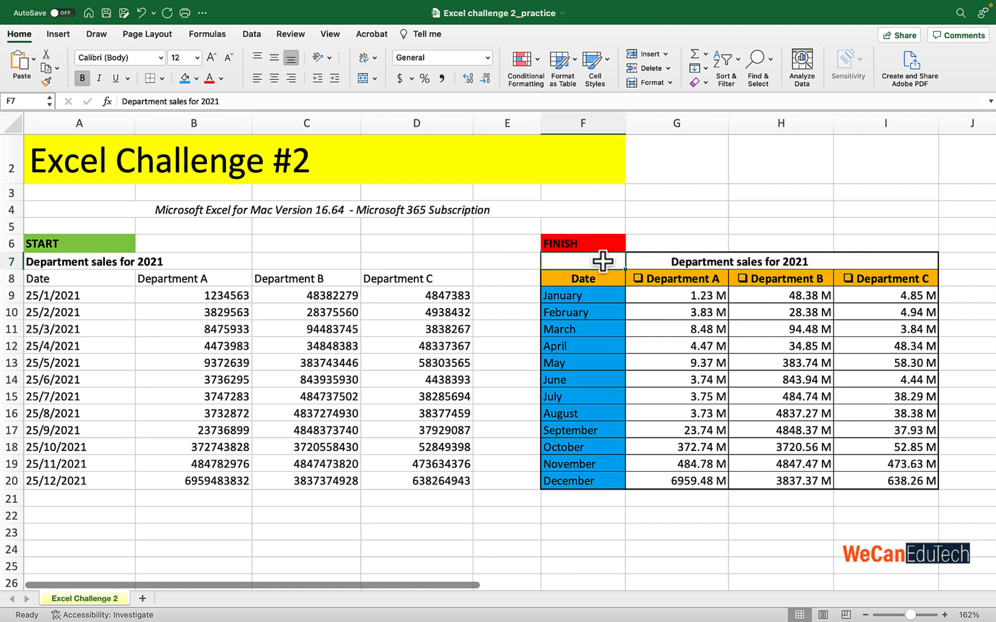
{"action": "left_click", "coordinate": [661, 261]}
{"action": "left_click", "coordinate": [779, 264]}
{"action": "left_click", "coordinate": [850, 264]}
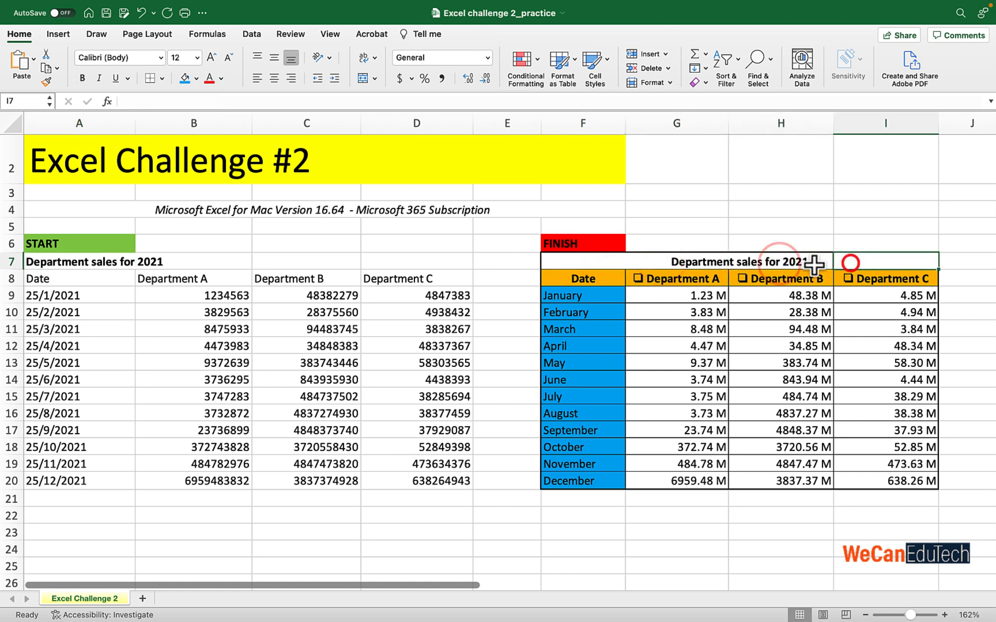
{"action": "left_click", "coordinate": [795, 263]}
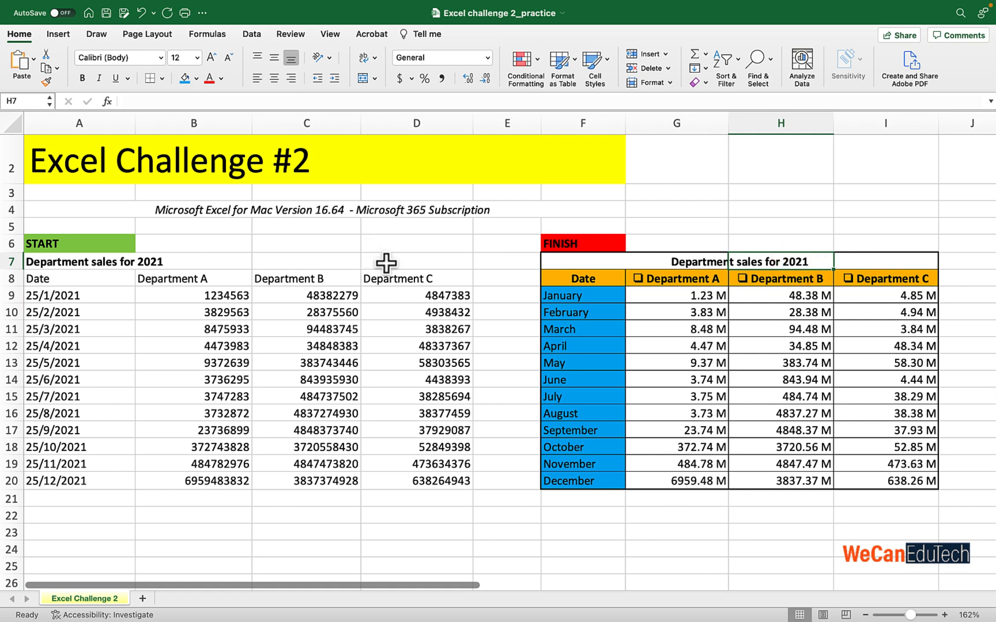
{"action": "left_click_drag", "start_coordinate": [386, 261], "coordinate": [111, 258]}
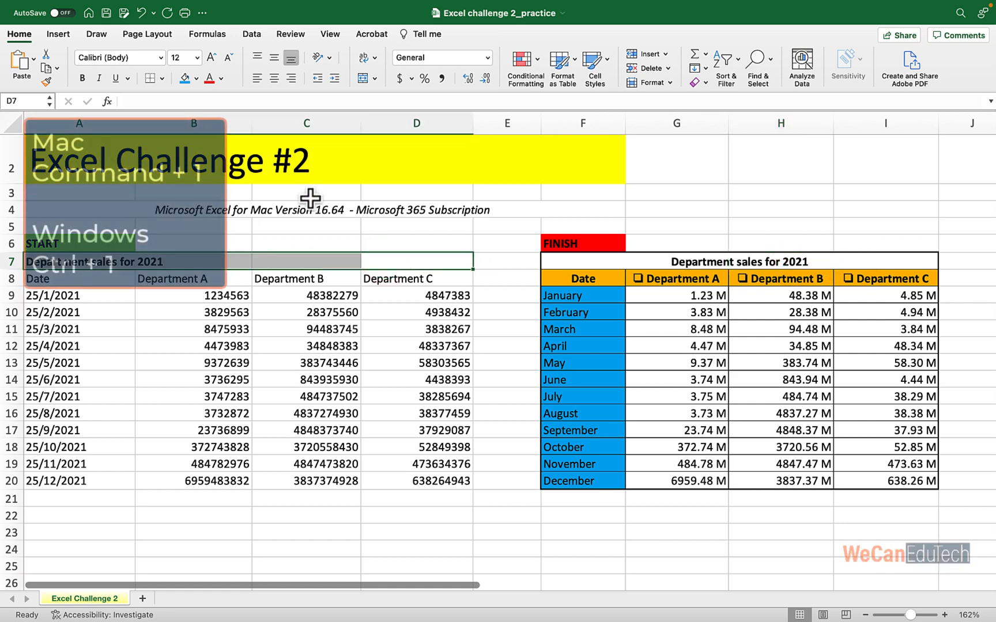
{"action": "key", "text": "super+1"}
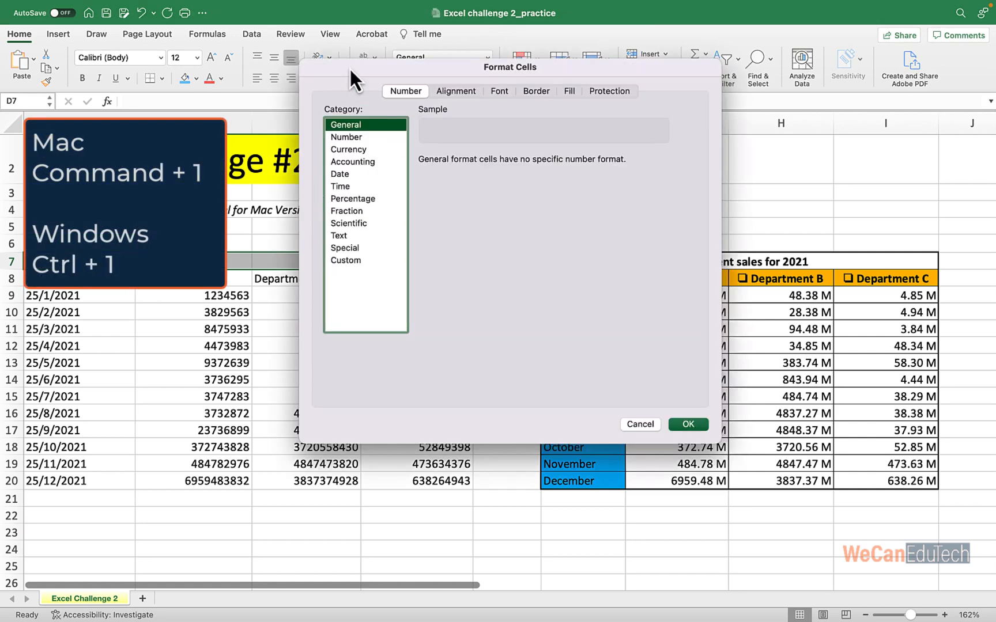
{"action": "left_click_drag", "start_coordinate": [350, 67], "coordinate": [554, 192]}
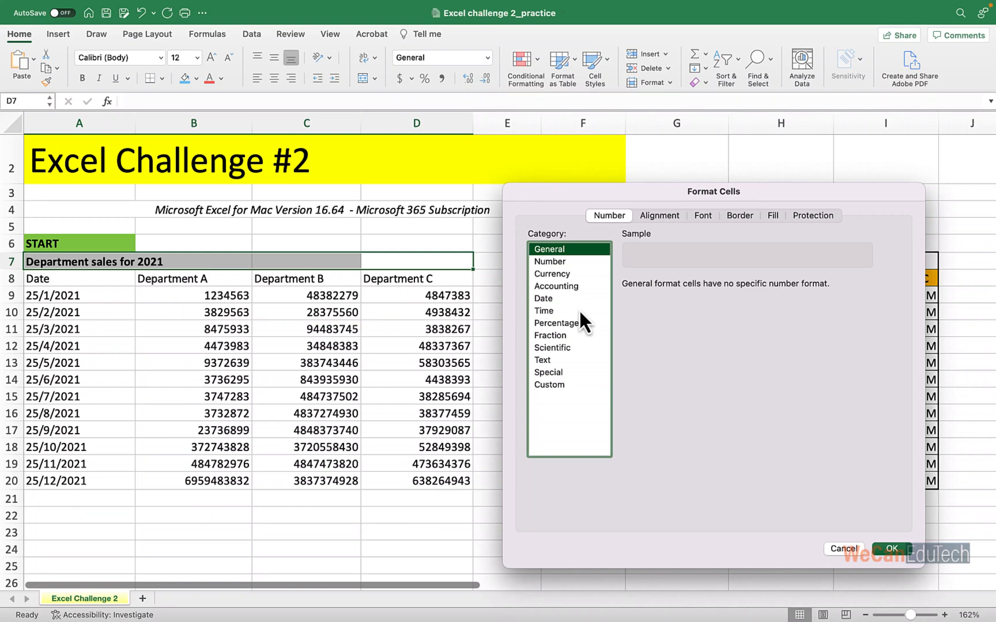
{"action": "left_click", "coordinate": [654, 215]}
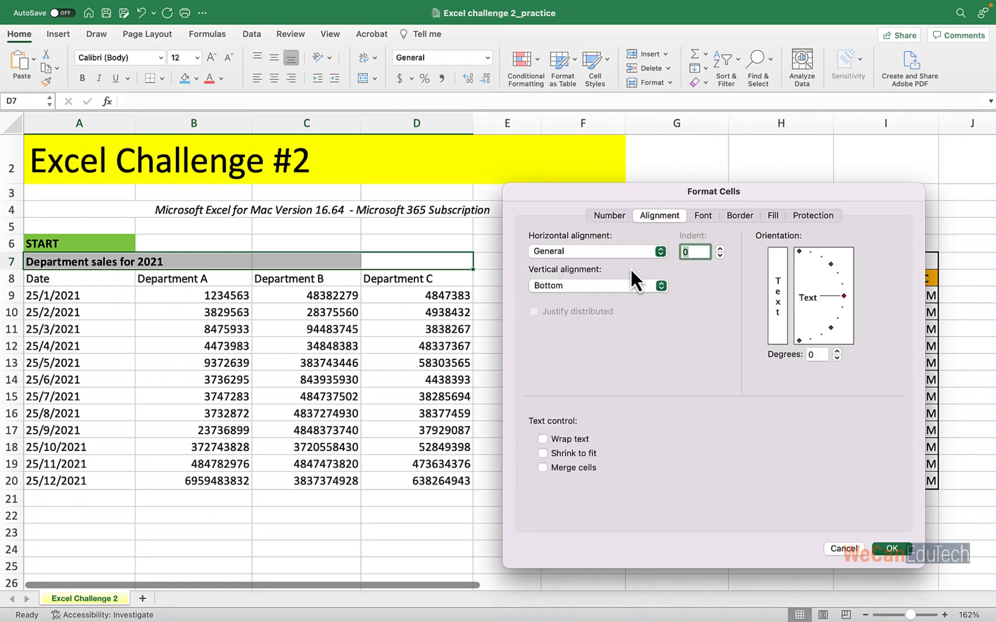
{"action": "left_click", "coordinate": [658, 252]}
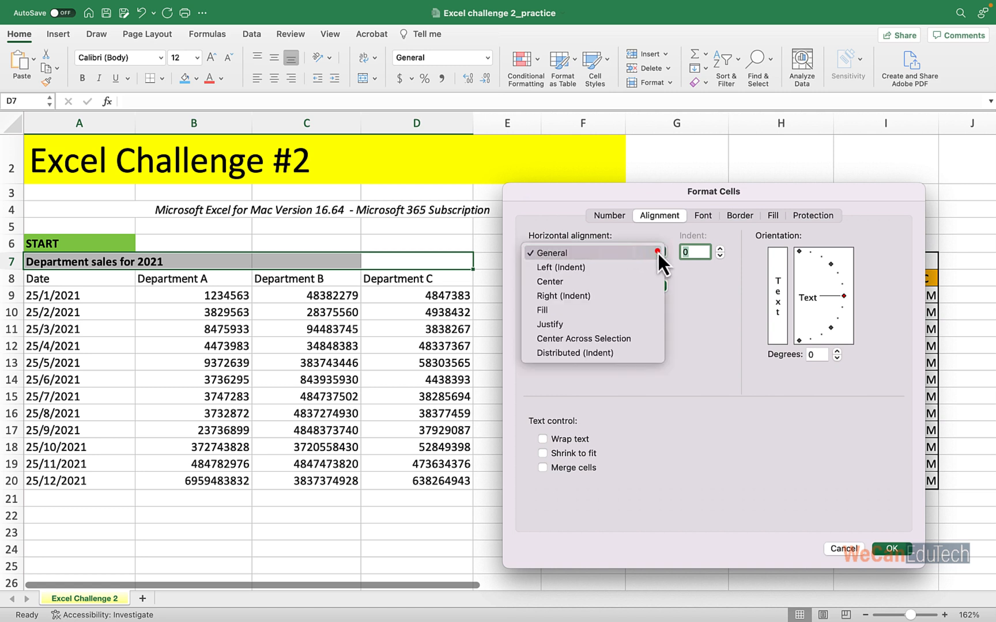
{"action": "left_click", "coordinate": [592, 338]}
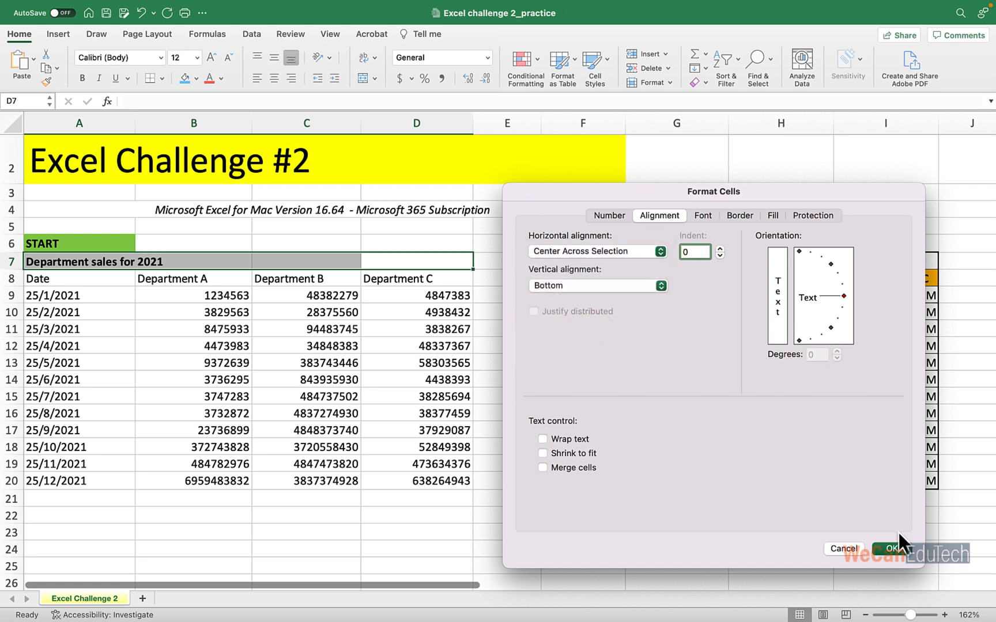
{"action": "left_click", "coordinate": [895, 554]}
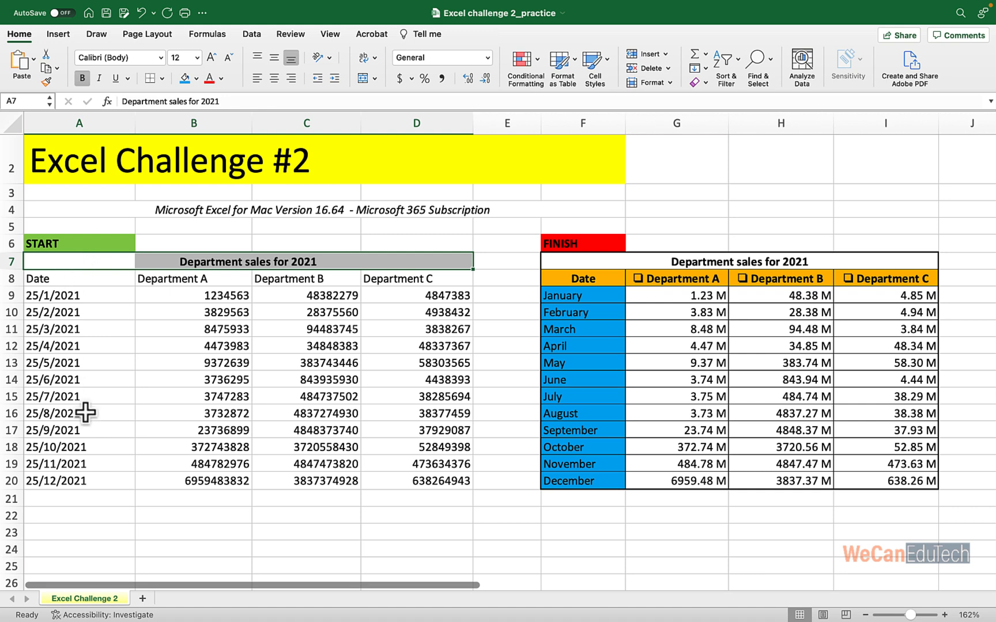
Step: Make the column headers in A8:D8 bold and centre them horizontally
{"action": "left_click_drag", "start_coordinate": [60, 277], "coordinate": [160, 276]}
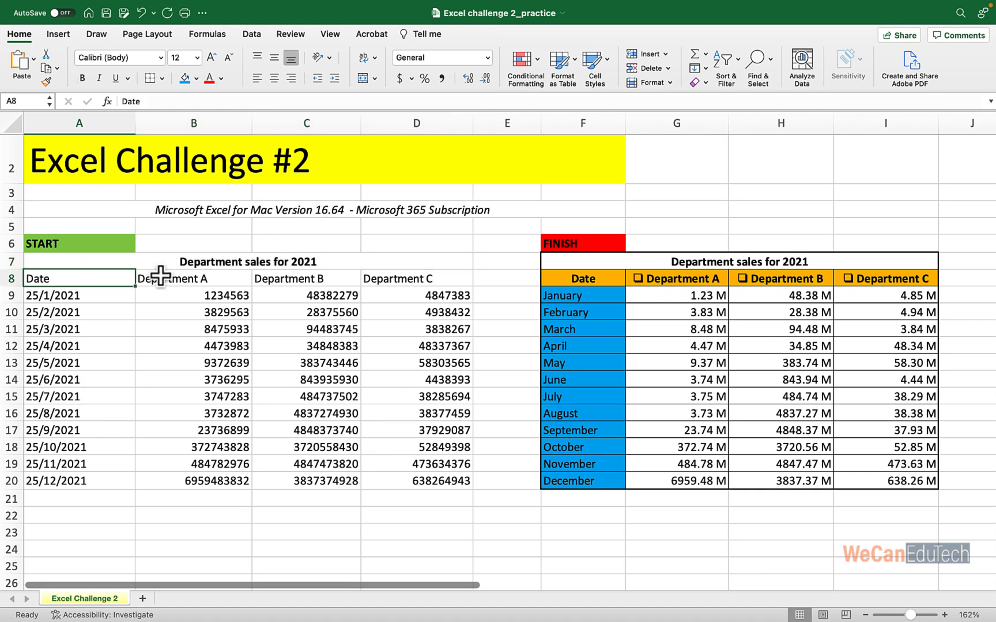
{"action": "left_click", "coordinate": [456, 281], "text": "shift"}
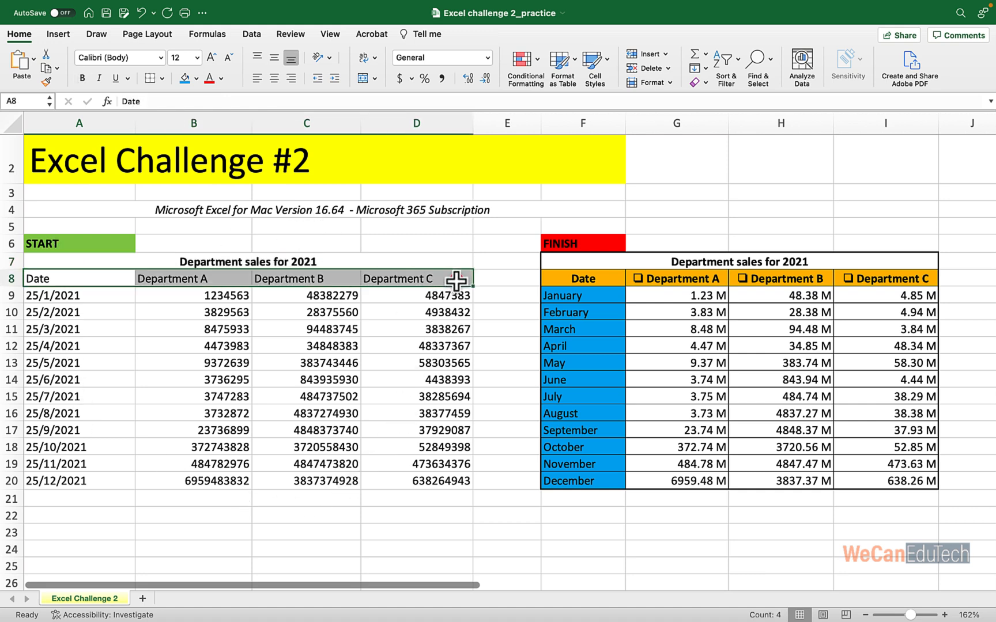
{"action": "left_click", "coordinate": [83, 80]}
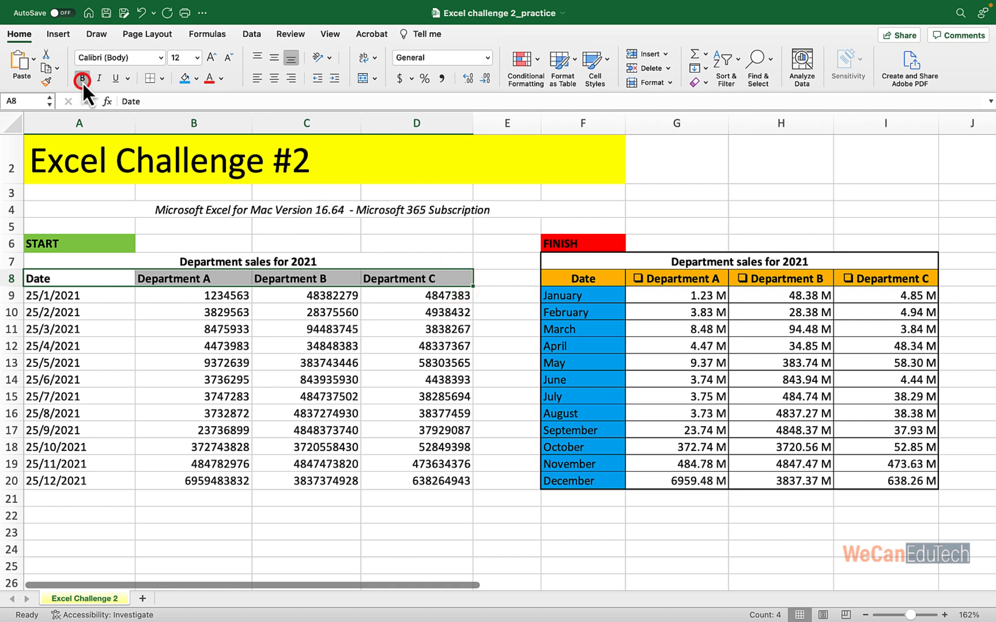
{"action": "left_click", "coordinate": [274, 78]}
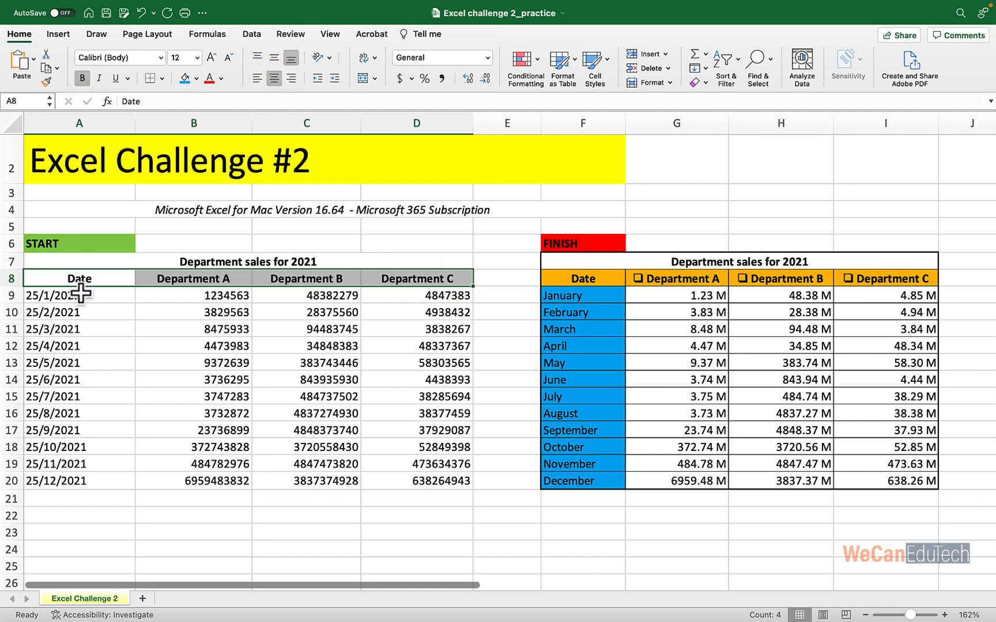
Step: Fill the header cells A8:D8 with the standard orange colour
{"action": "left_click", "coordinate": [82, 296]}
{"action": "left_click", "coordinate": [37, 279]}
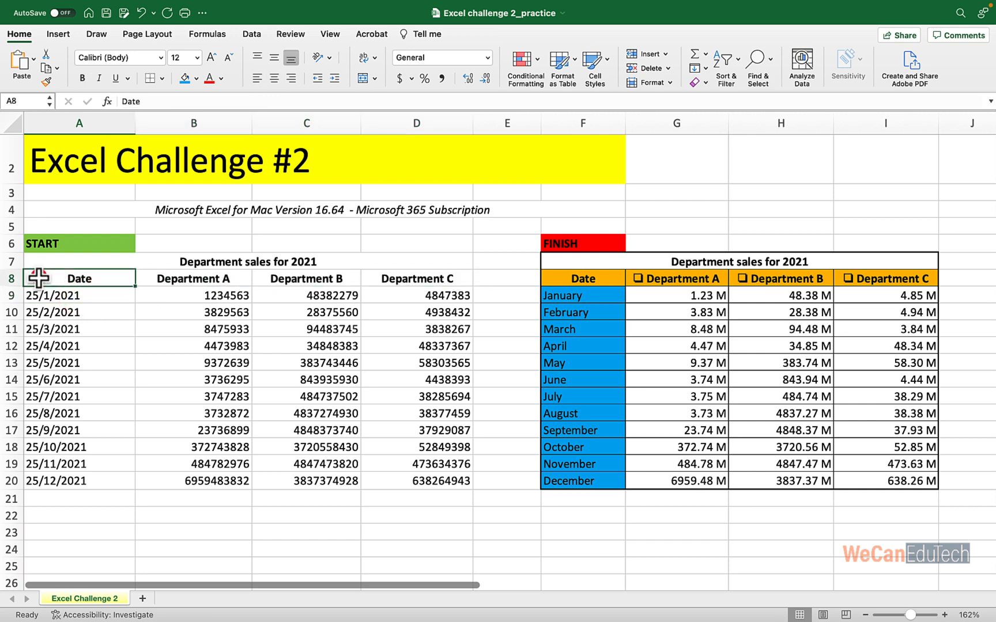
{"action": "left_click", "coordinate": [444, 275], "text": "shift"}
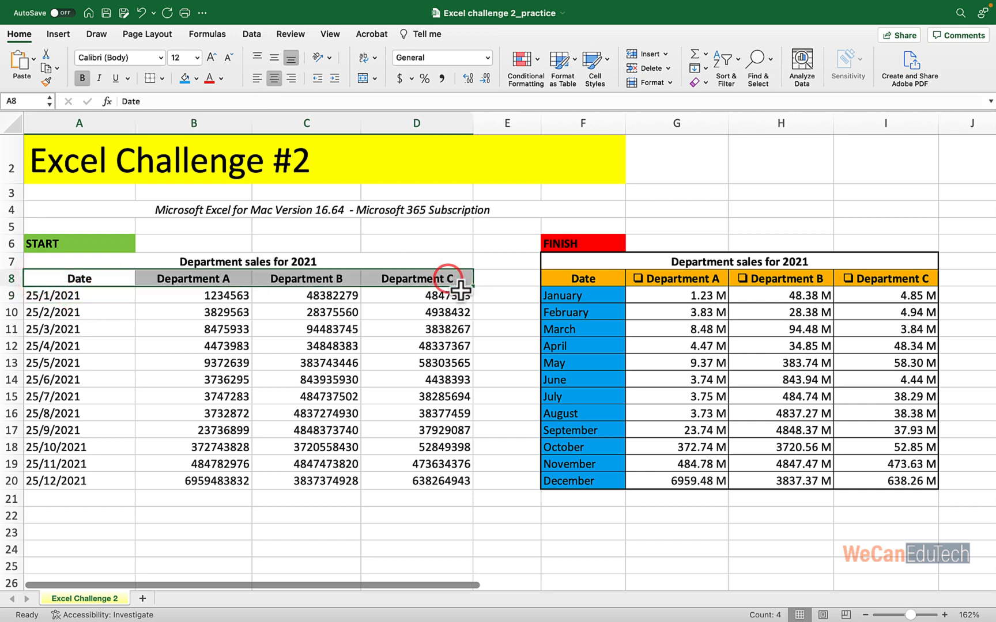
{"action": "left_click", "coordinate": [196, 79]}
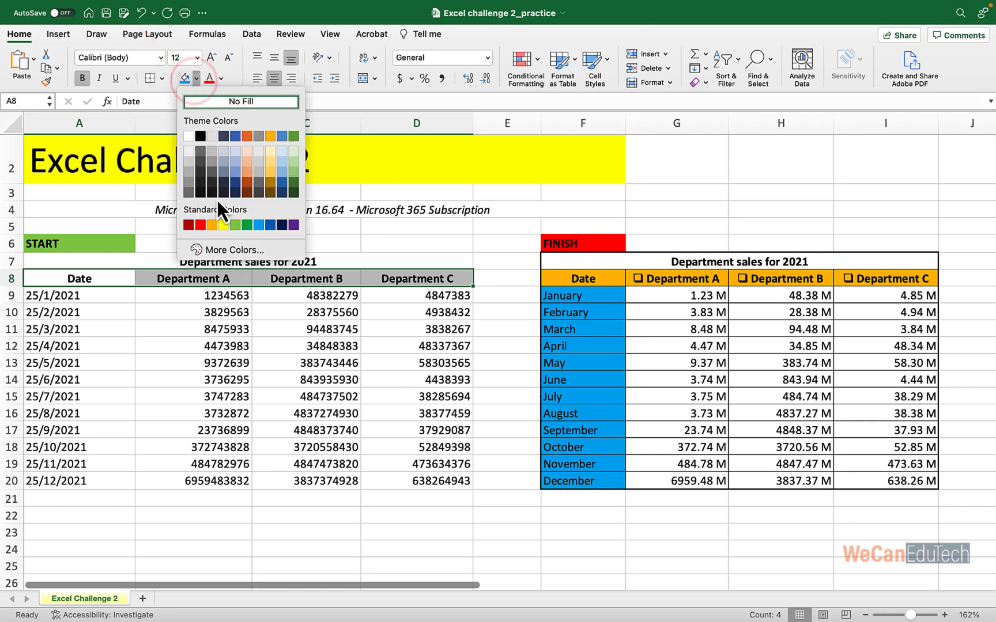
{"action": "left_click", "coordinate": [211, 224]}
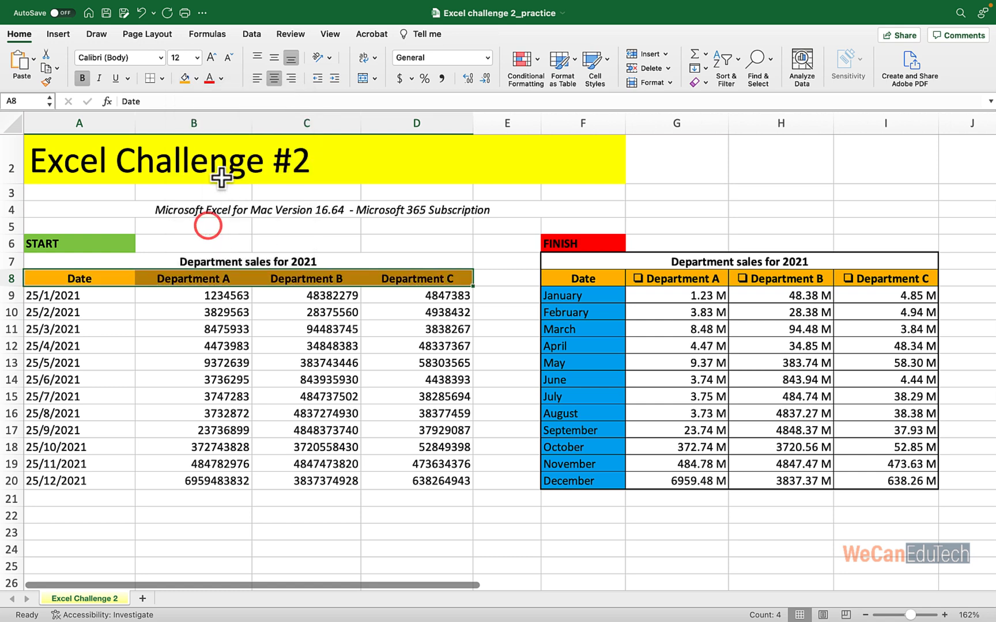
Step: Apply the Long Date number format to the dates in A9:A20
{"action": "left_click", "coordinate": [75, 297]}
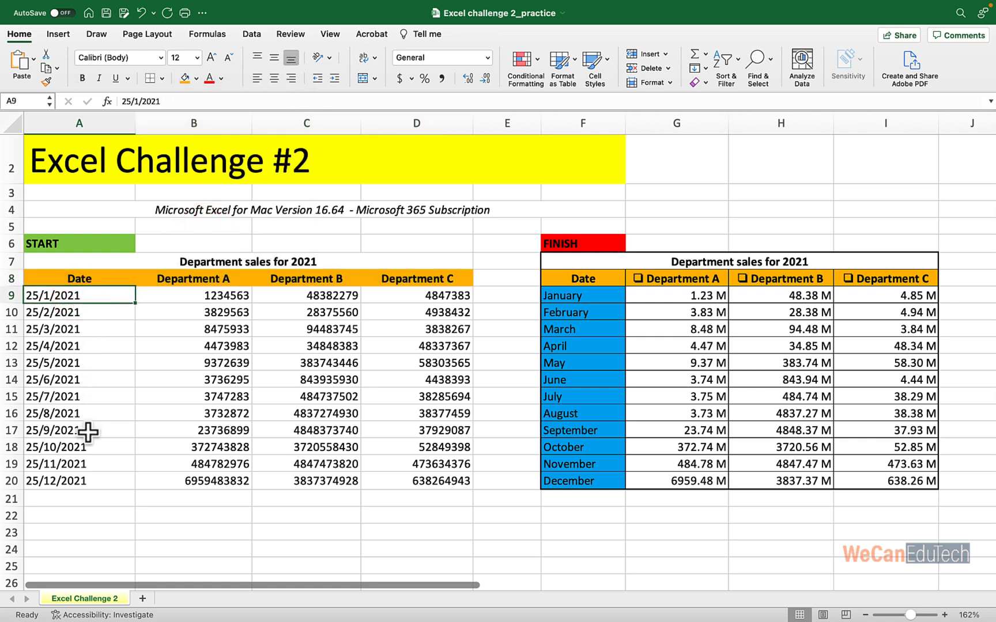
{"action": "left_click", "coordinate": [89, 480], "text": "shift"}
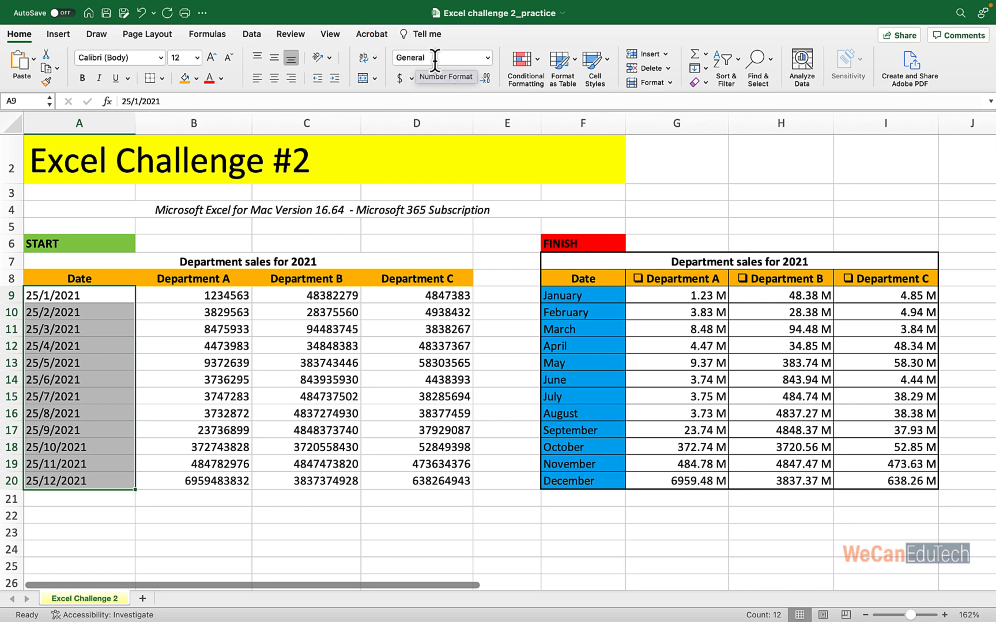
{"action": "left_click", "coordinate": [487, 58]}
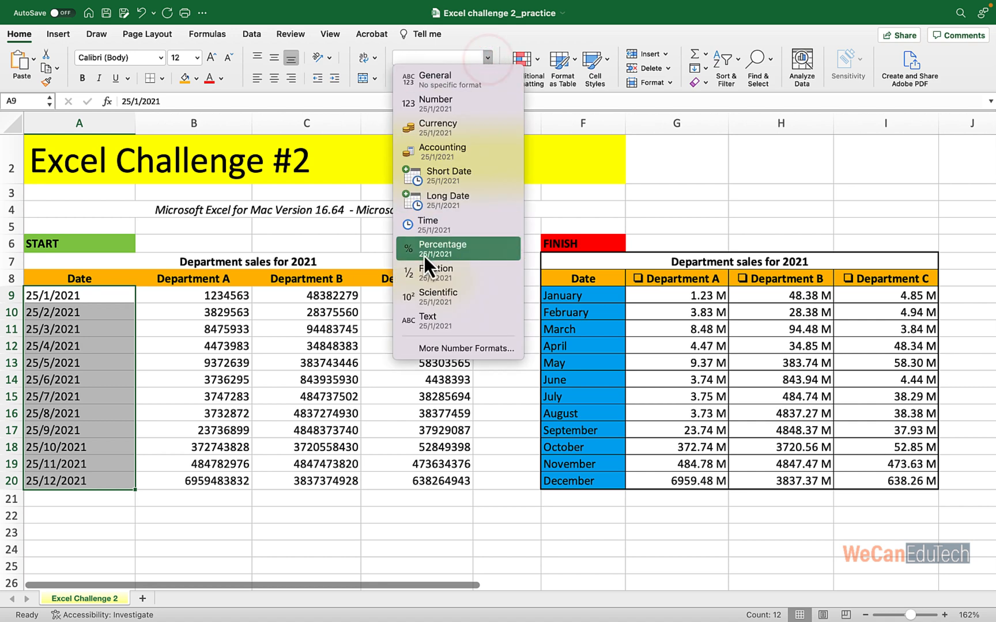
{"action": "left_click", "coordinate": [439, 200]}
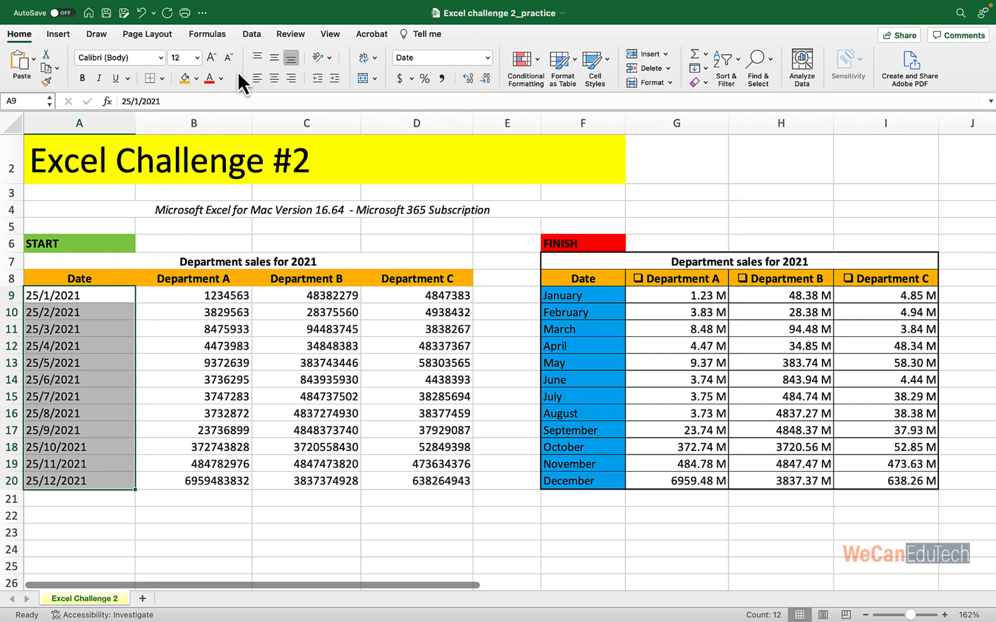
Step: Convert A9:A20 to real dates using Text to Columns, Delimited with no delimiters and DMY date format, and autofit column A's width
{"action": "left_click", "coordinate": [252, 35]}
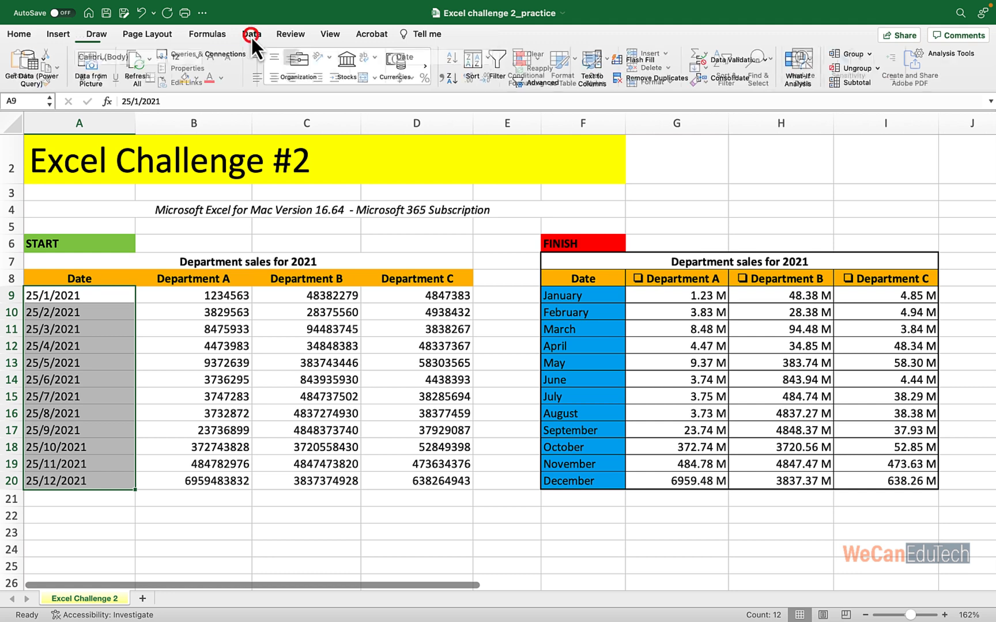
{"action": "left_click", "coordinate": [596, 78]}
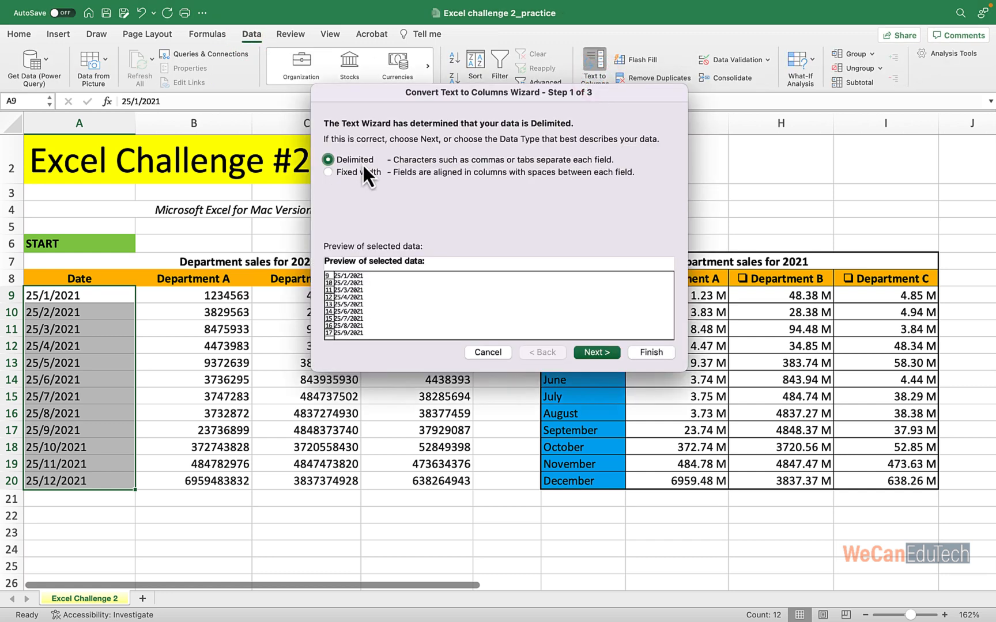
{"action": "left_click", "coordinate": [589, 352]}
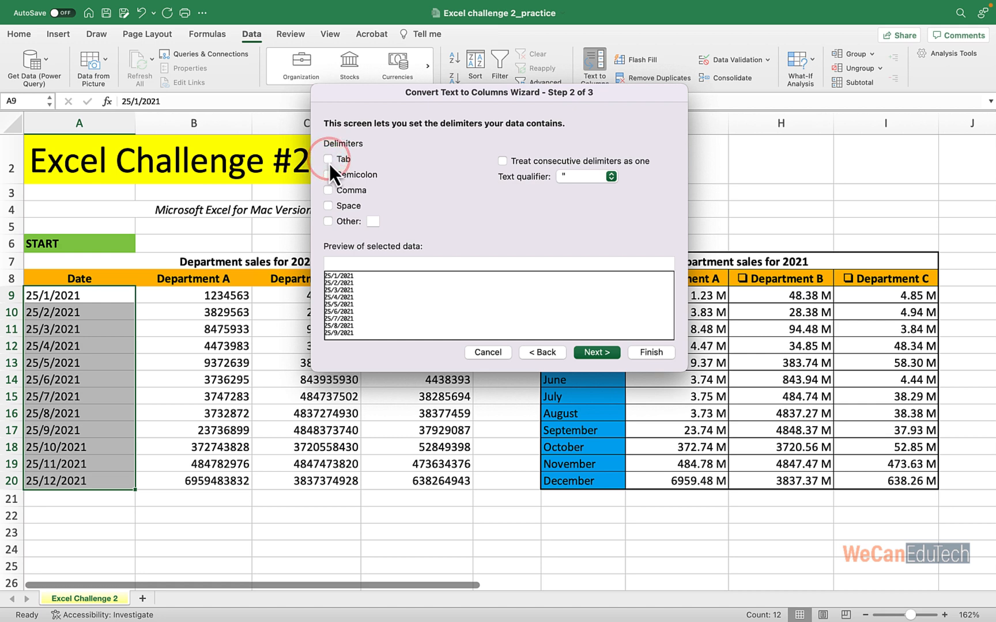
{"action": "left_click", "coordinate": [587, 353]}
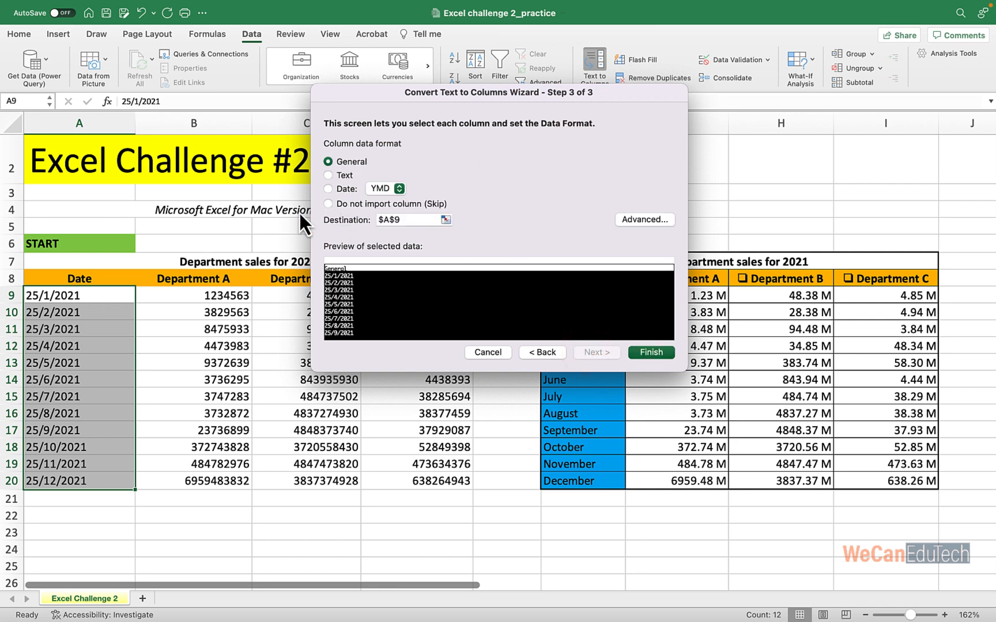
{"action": "left_click", "coordinate": [328, 189]}
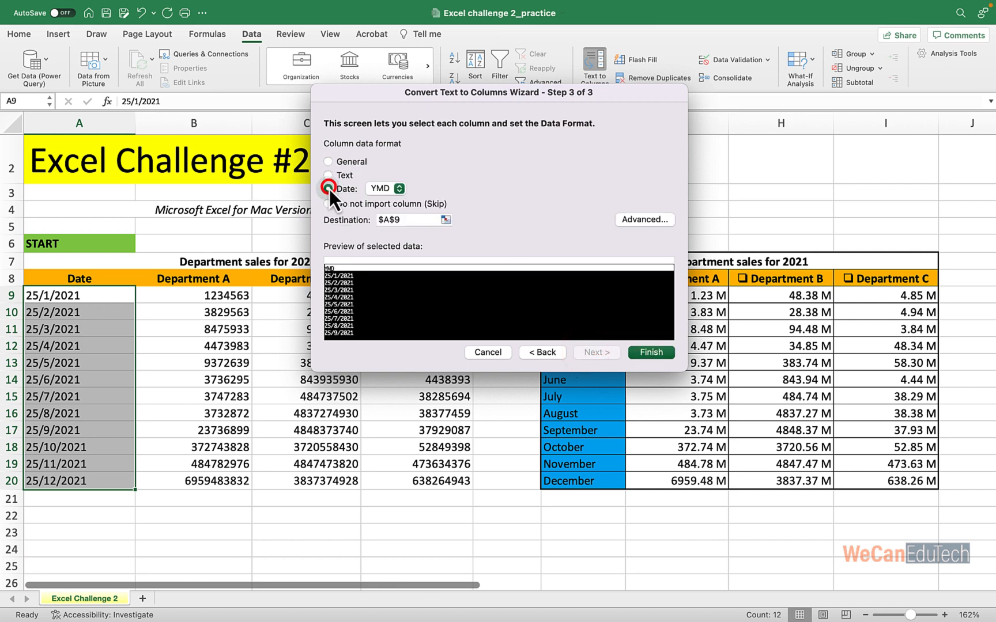
{"action": "left_click", "coordinate": [400, 189]}
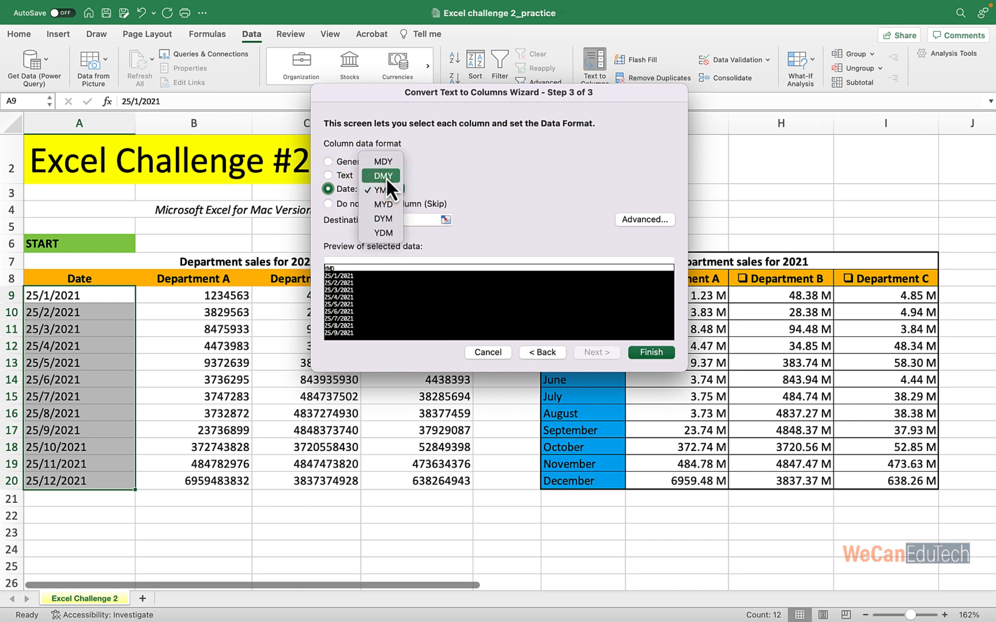
{"action": "left_click", "coordinate": [386, 178]}
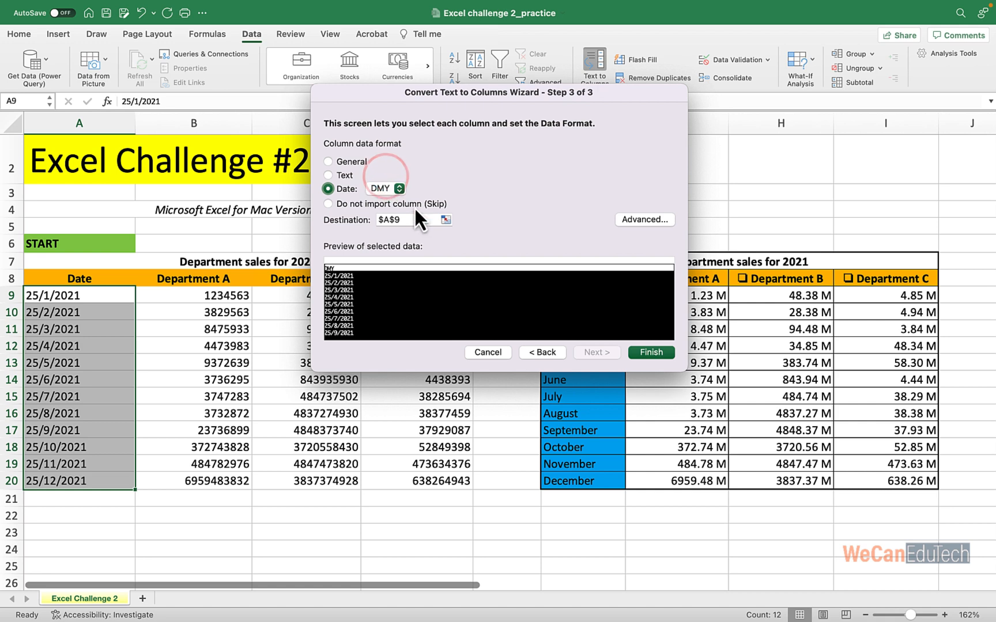
{"action": "left_click", "coordinate": [640, 353]}
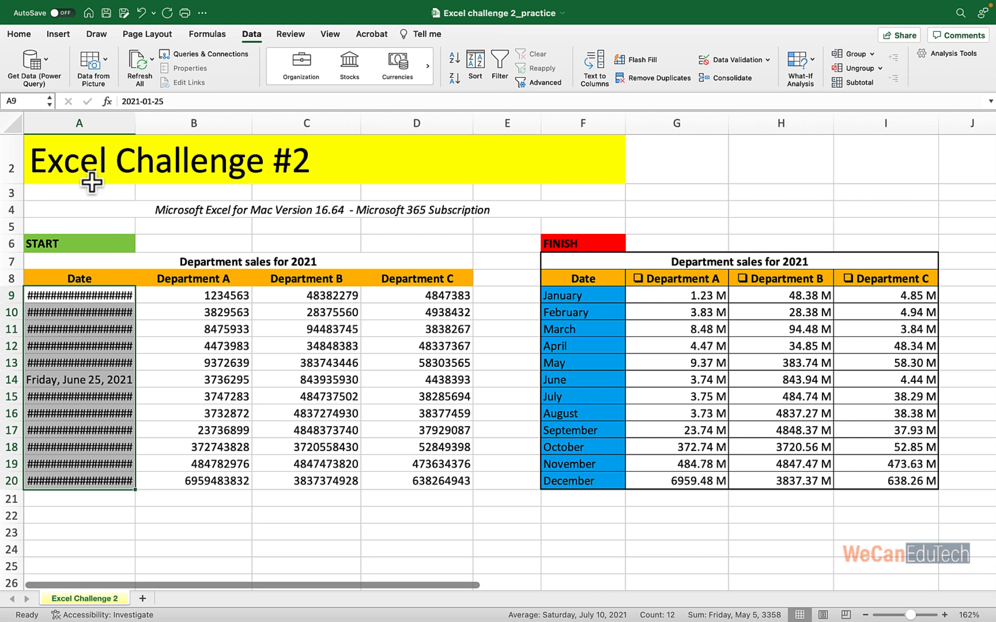
{"action": "double_click", "coordinate": [136, 124]}
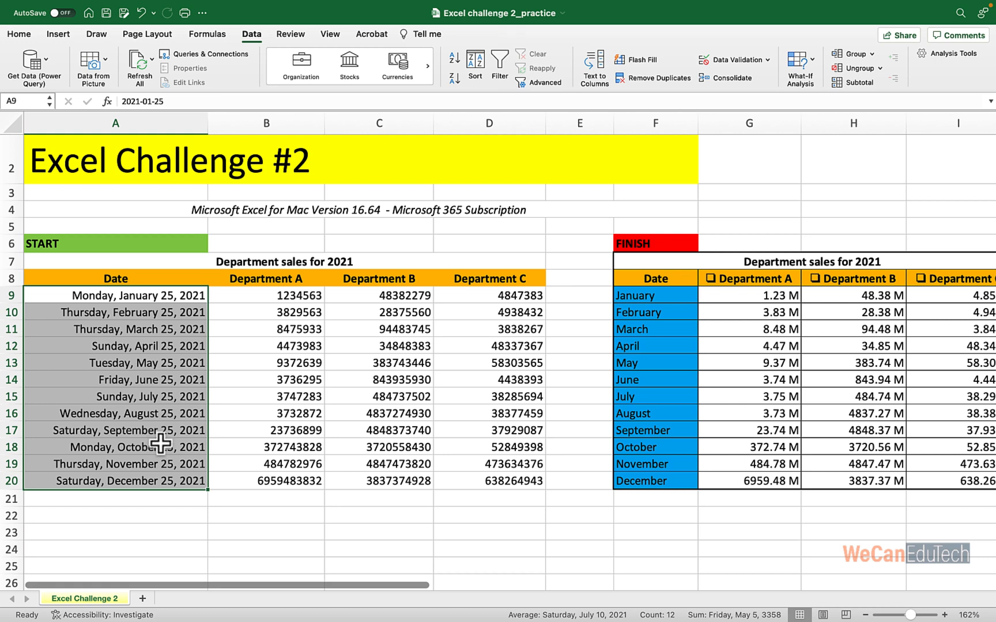
Step: Apply the custom number format mmmm to the dates in A9:A20 so they display as full month names
{"action": "left_click", "coordinate": [22, 36]}
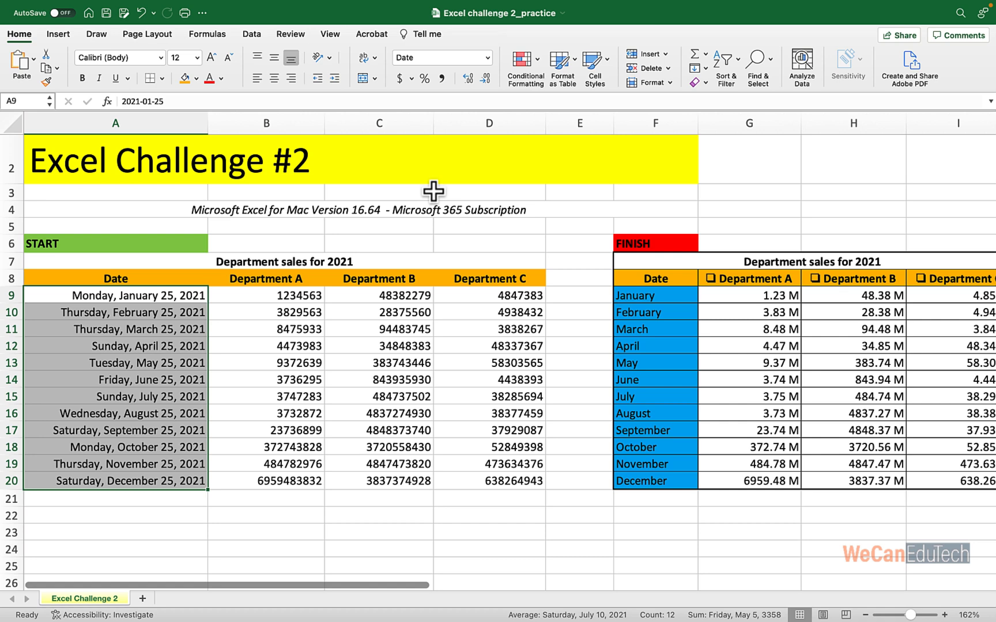
{"action": "key", "text": "super+1"}
{"action": "left_click_drag", "start_coordinate": [534, 129], "coordinate": [671, 140]}
{"action": "left_click", "coordinate": [681, 172]}
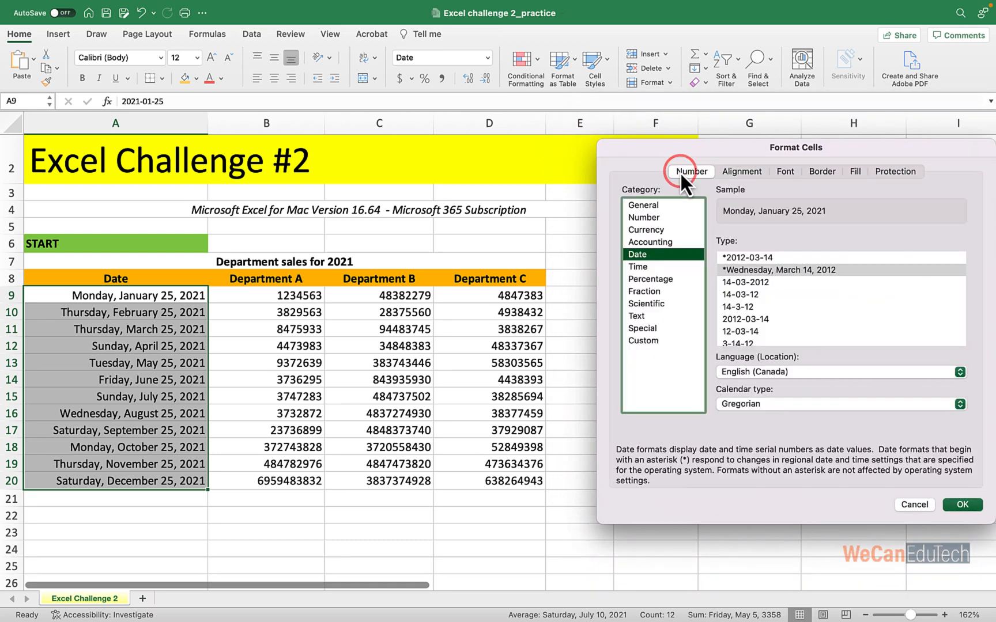
{"action": "left_click", "coordinate": [639, 342]}
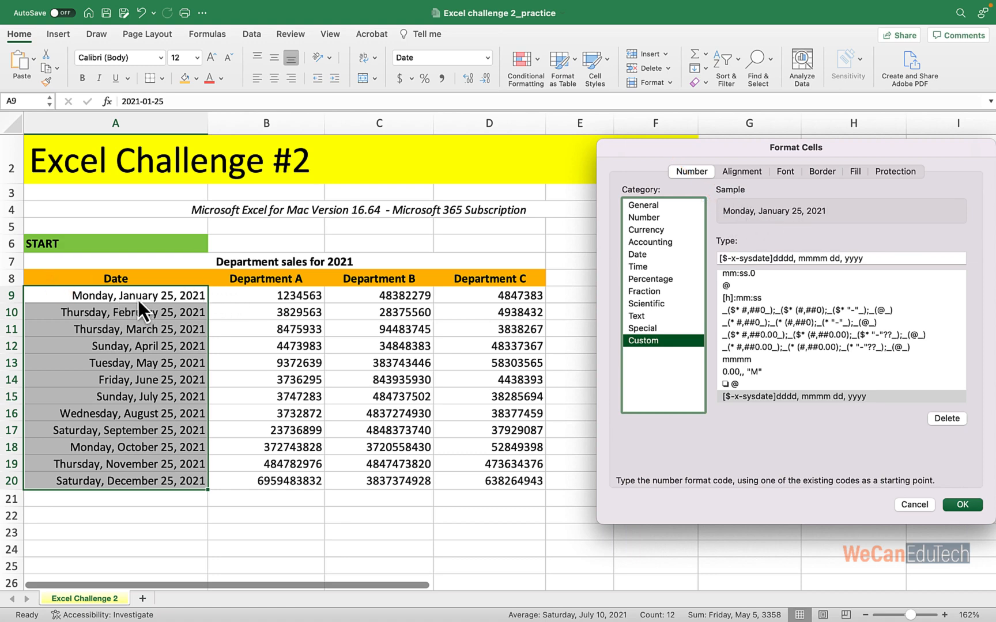
{"action": "left_click", "coordinate": [862, 258]}
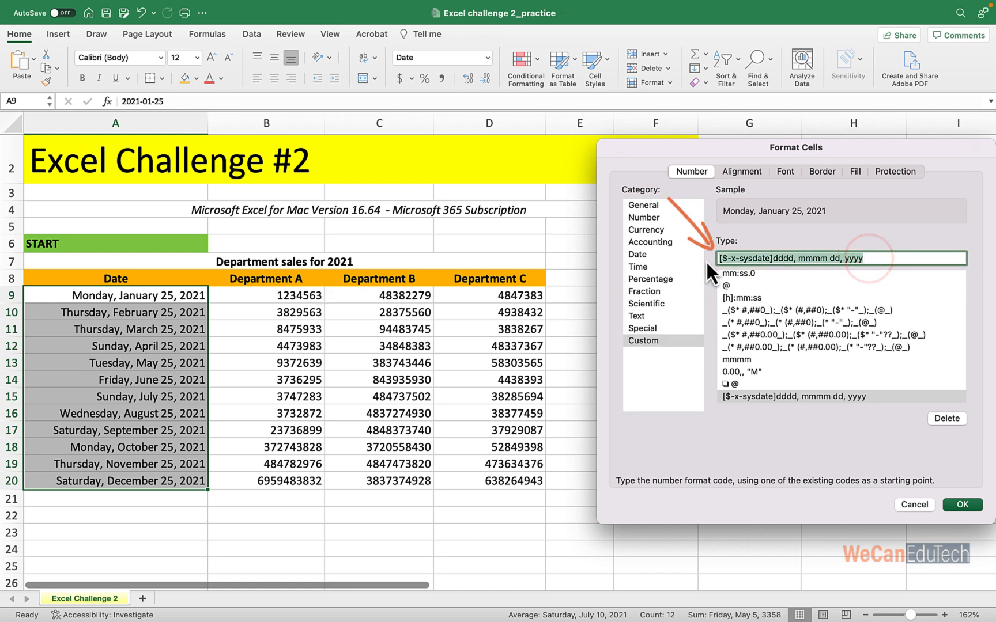
{"action": "key", "text": "super+a"}
{"action": "key", "text": "BackSpace"}
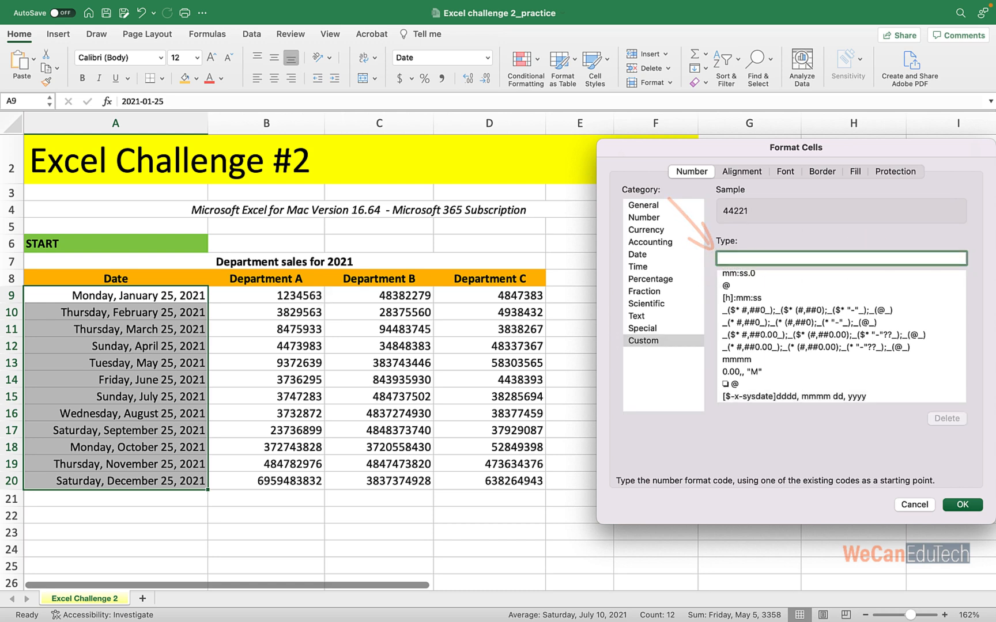
{"action": "type", "text": "m"}
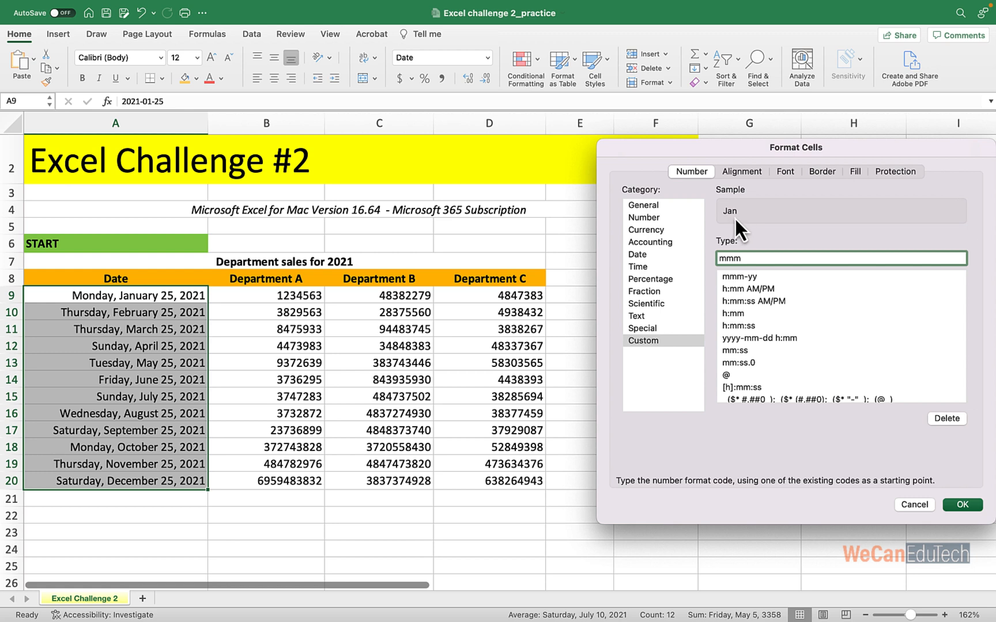
{"action": "type", "text": "m"}
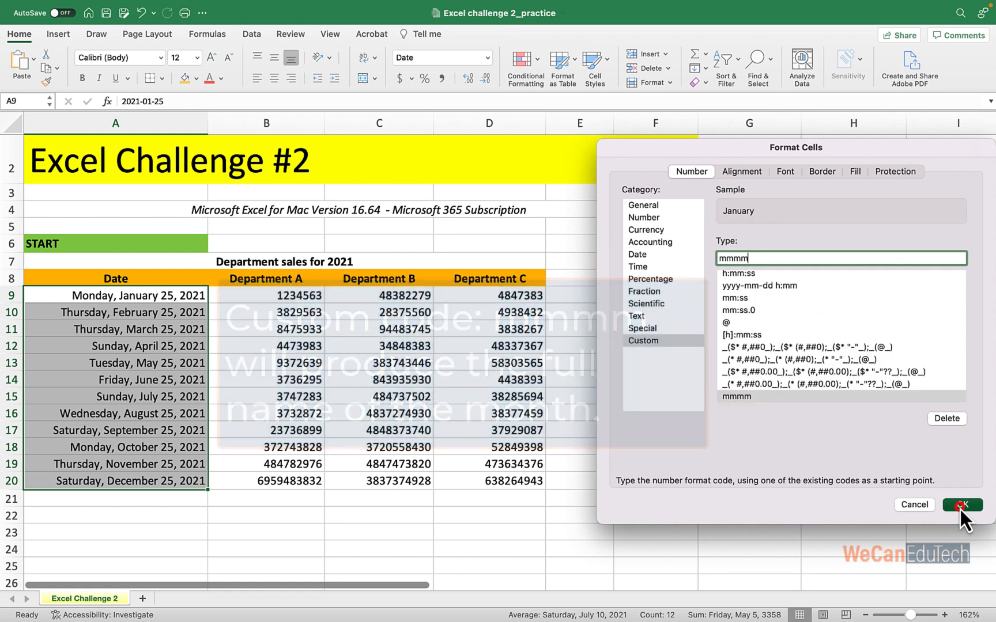
{"action": "left_click", "coordinate": [963, 507]}
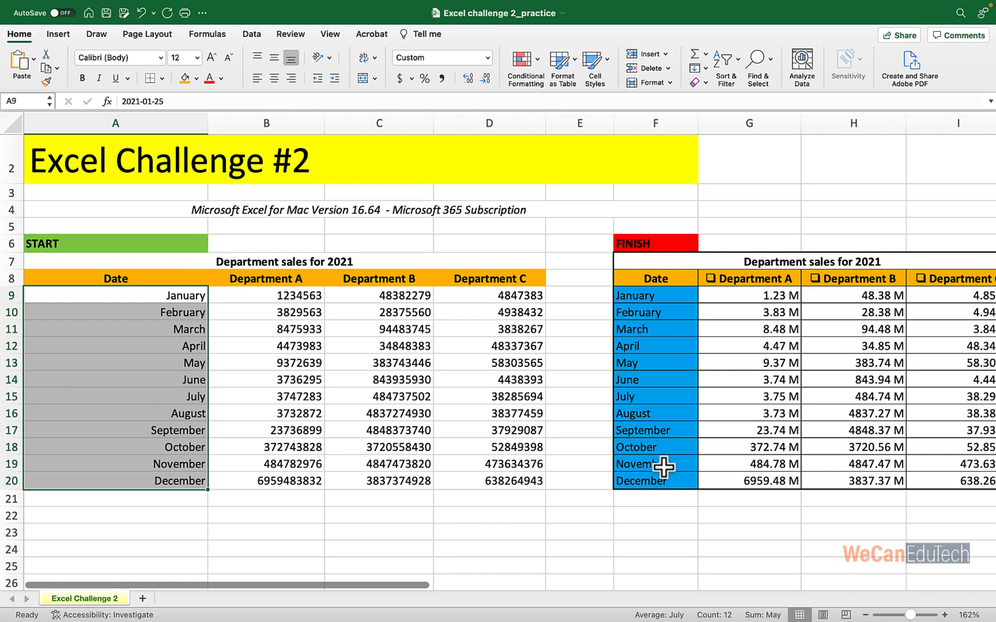
Step: Left-align the month names in A9:A20 and narrow column A to about the width of the longest month name
{"action": "left_click", "coordinate": [254, 80]}
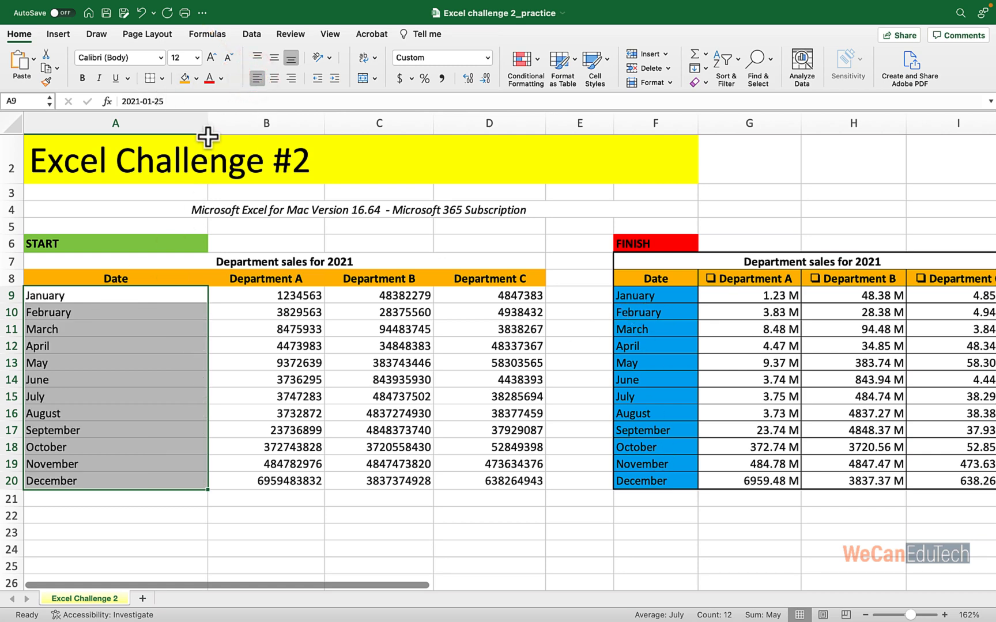
{"action": "left_click_drag", "start_coordinate": [207, 127], "coordinate": [102, 132]}
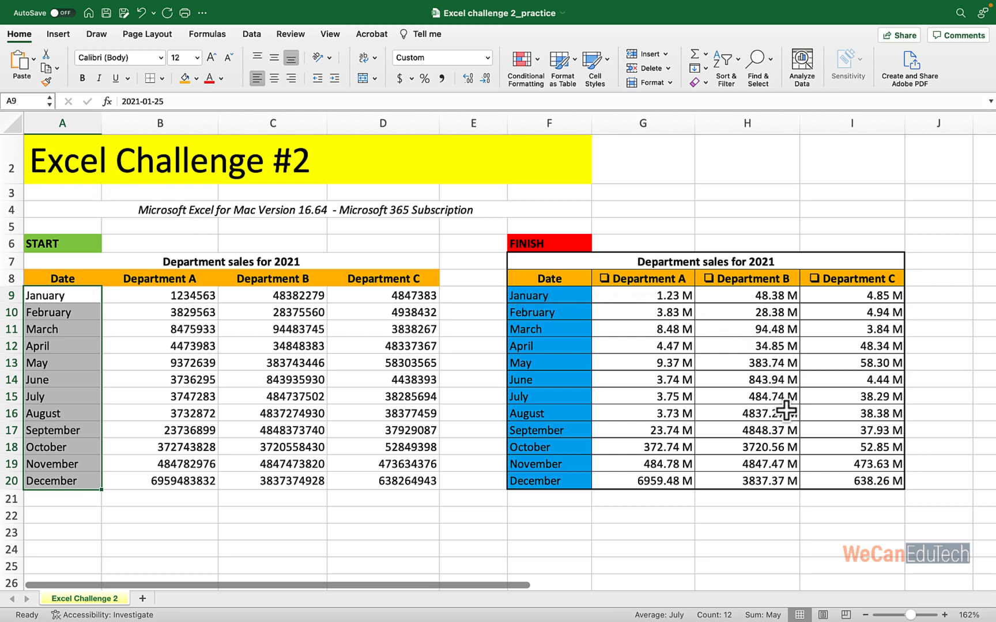
Step: Apply the custom number format 0.00,, "M" to the sales figures in B9:D20 to display them in millions
{"action": "left_click_drag", "start_coordinate": [143, 295], "coordinate": [374, 479]}
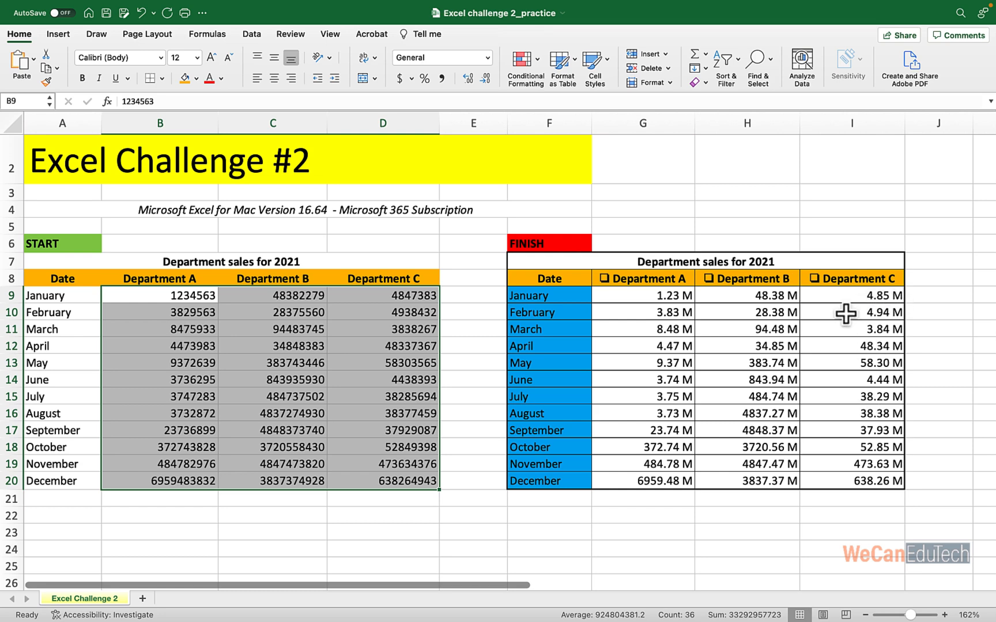
{"action": "key", "text": "super+1"}
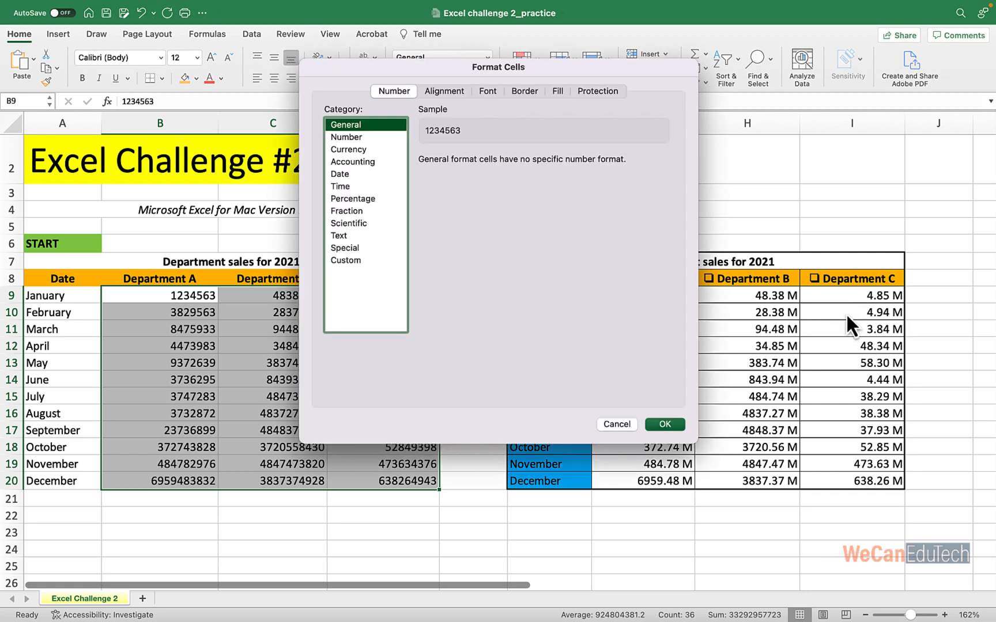
{"action": "left_click_drag", "start_coordinate": [433, 72], "coordinate": [595, 169]}
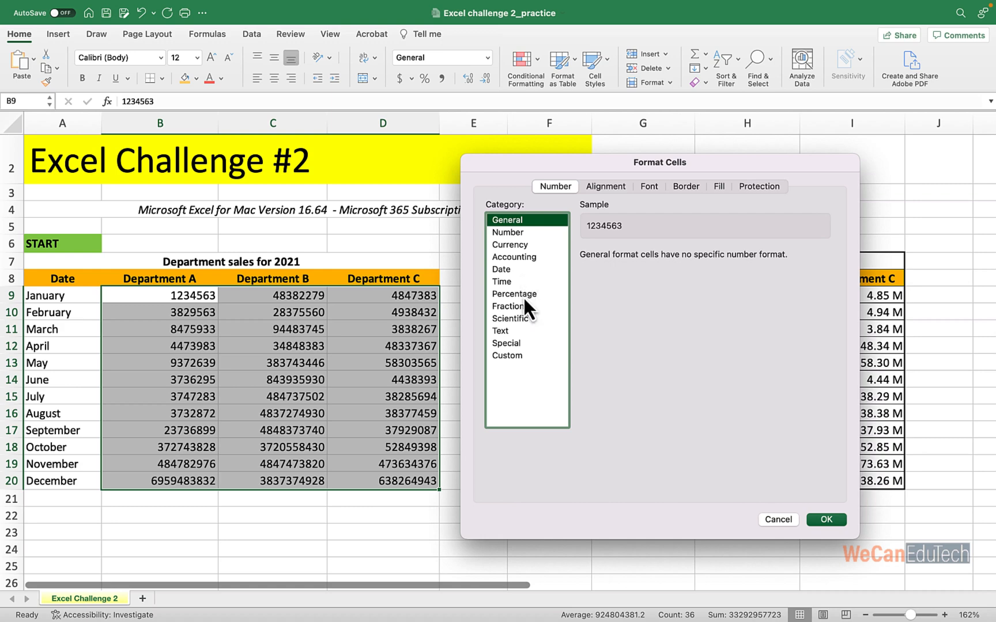
{"action": "left_click", "coordinate": [506, 355]}
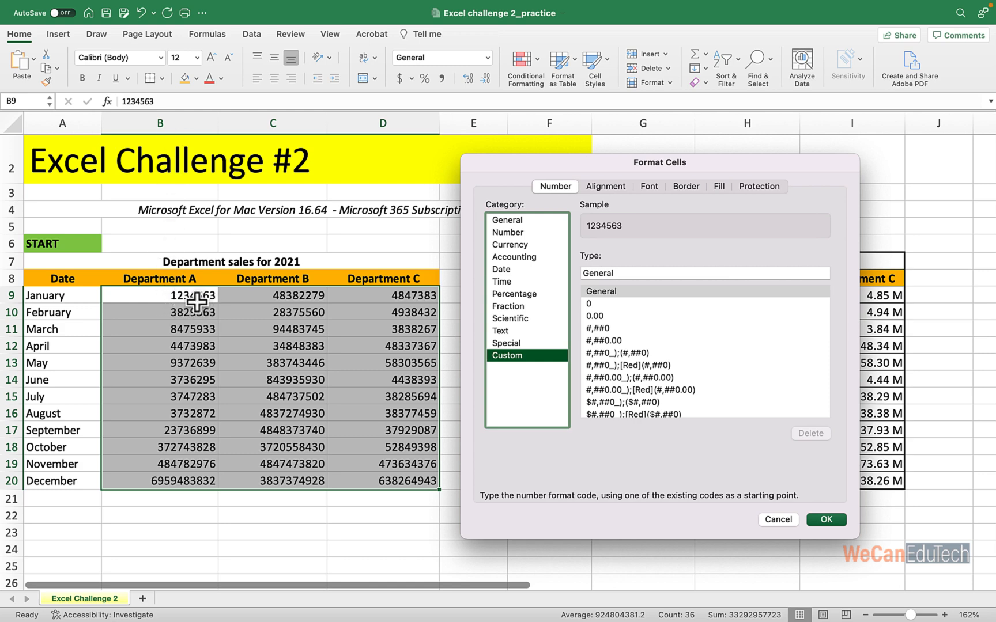
{"action": "left_click", "coordinate": [620, 272]}
{"action": "left_click_drag", "start_coordinate": [621, 273], "coordinate": [579, 275]}
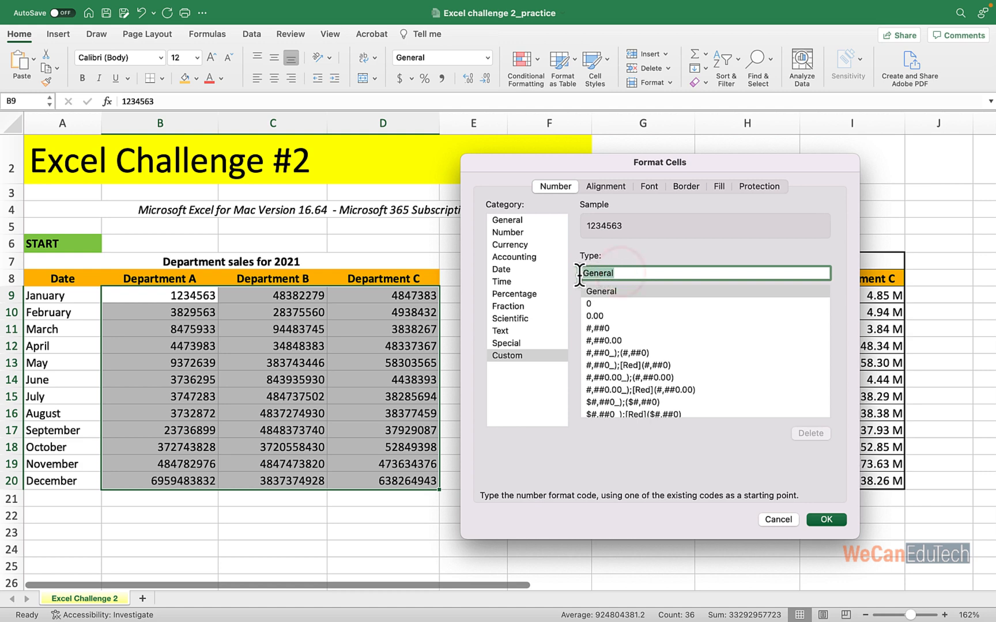
{"action": "key", "text": "BackSpace"}
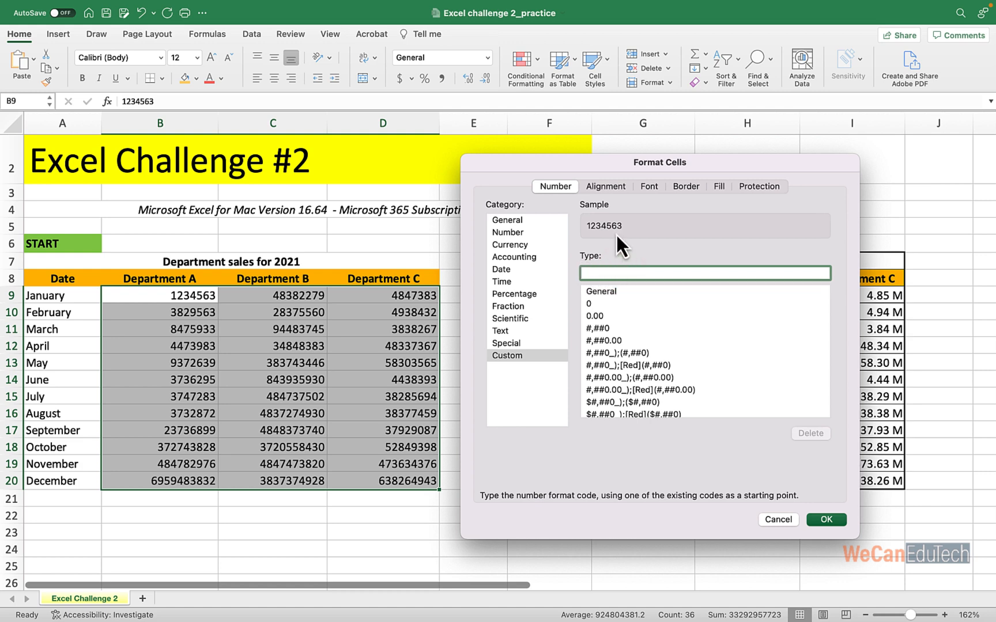
{"action": "type", "text": "0"}
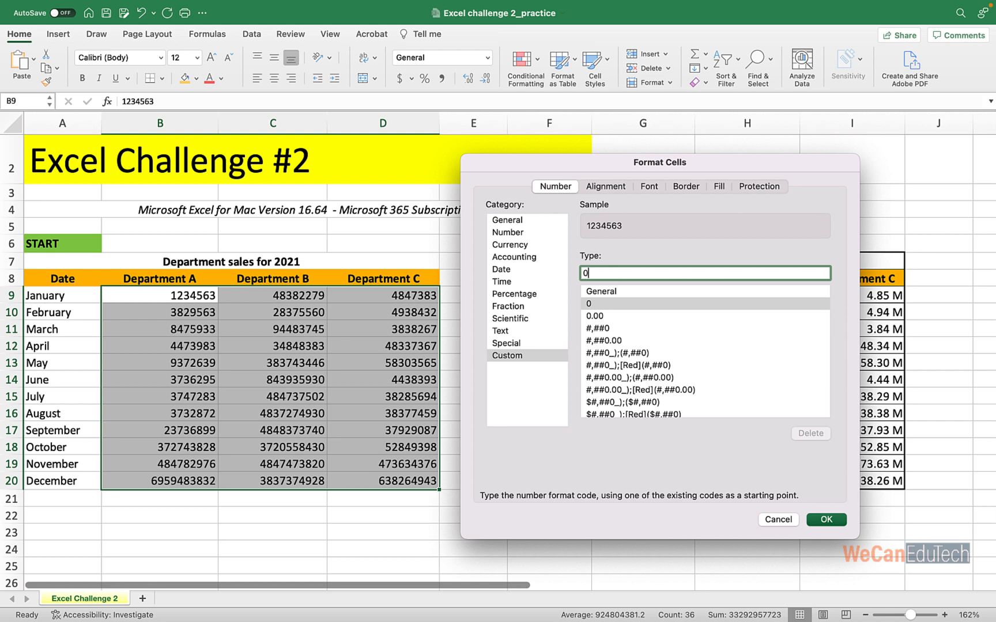
{"action": "type", "text": ".00"}
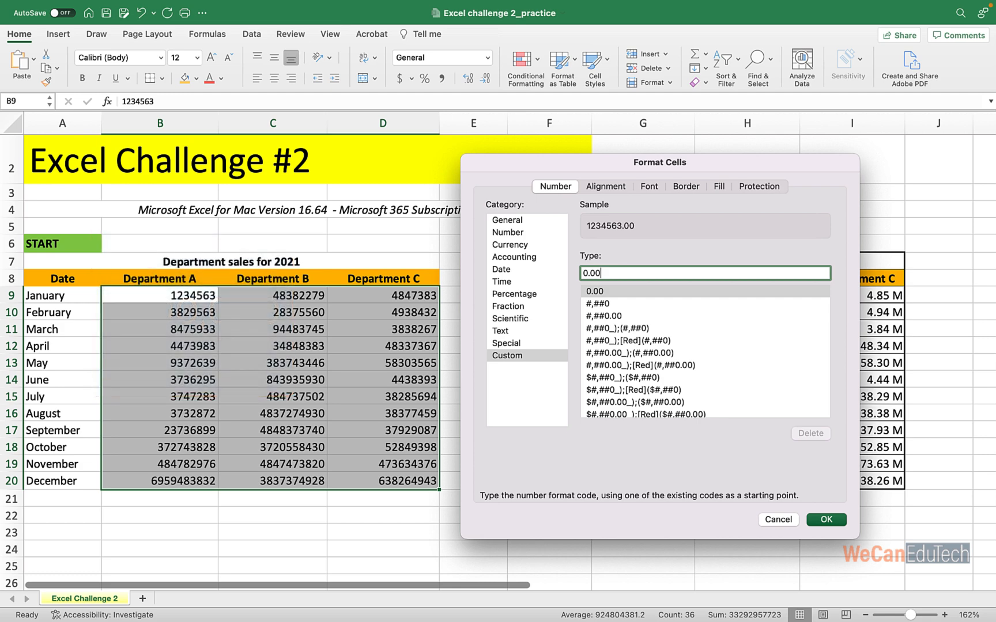
{"action": "type", "text": ",,"}
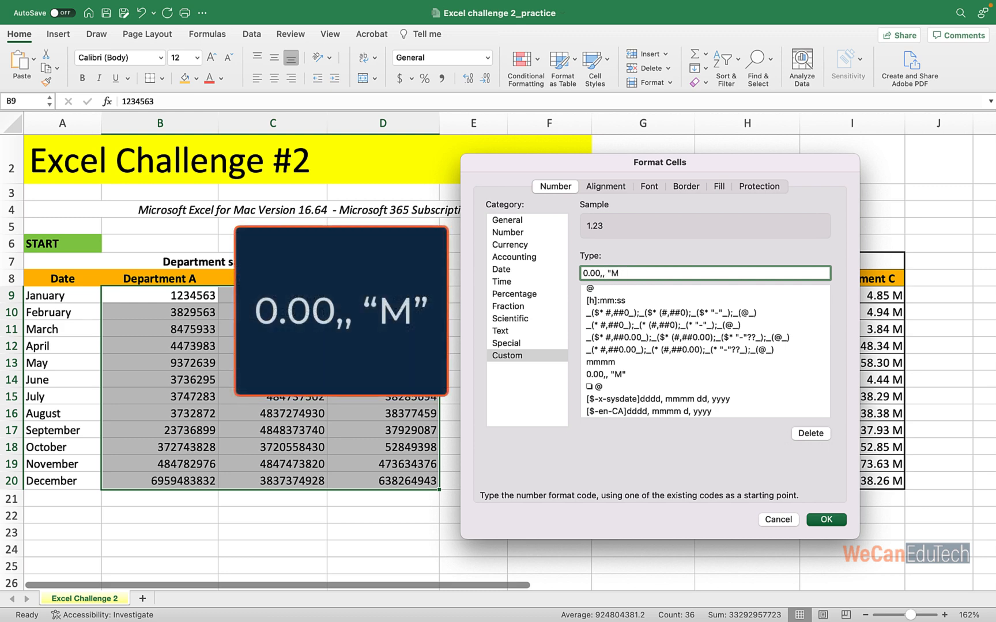
{"action": "type", "text": "\"M\""}
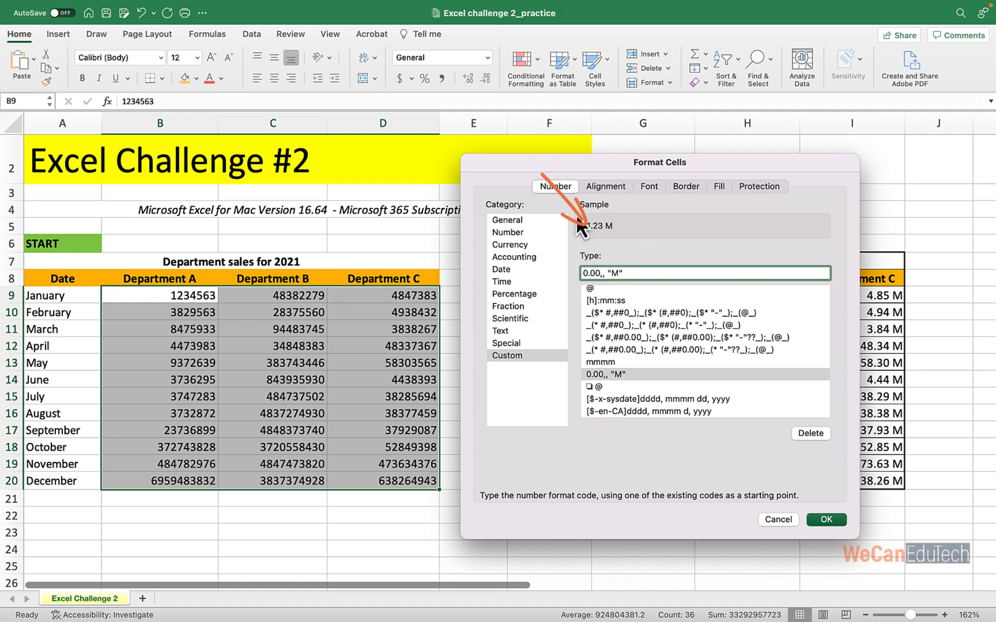
{"action": "left_click", "coordinate": [826, 519]}
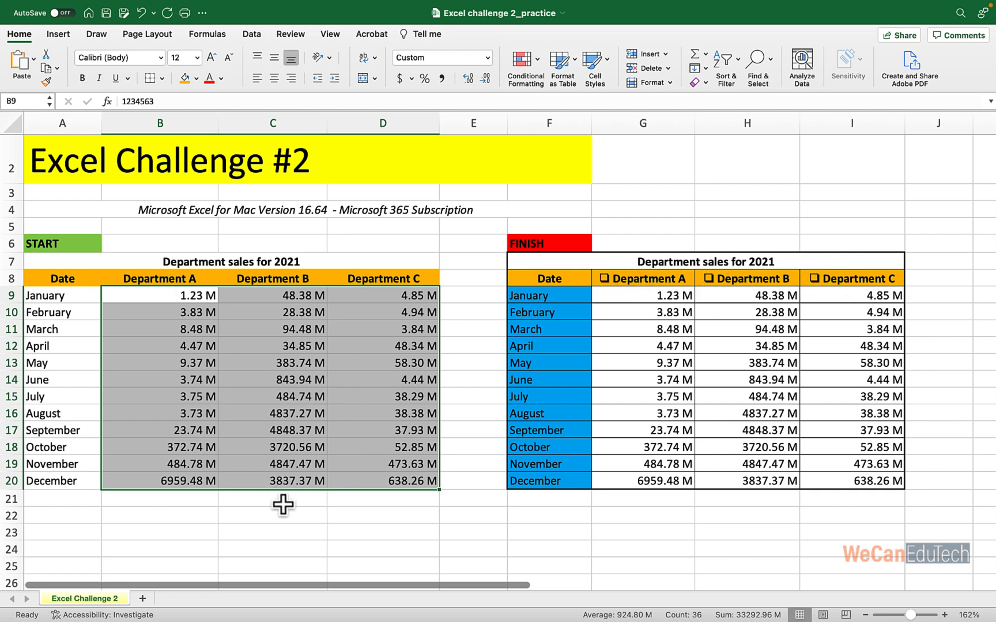
Step: Insert the lower right drop-shadowed white square symbol from Bullets & Stars into cell C22 and close the Character Viewer
{"action": "left_click", "coordinate": [272, 520]}
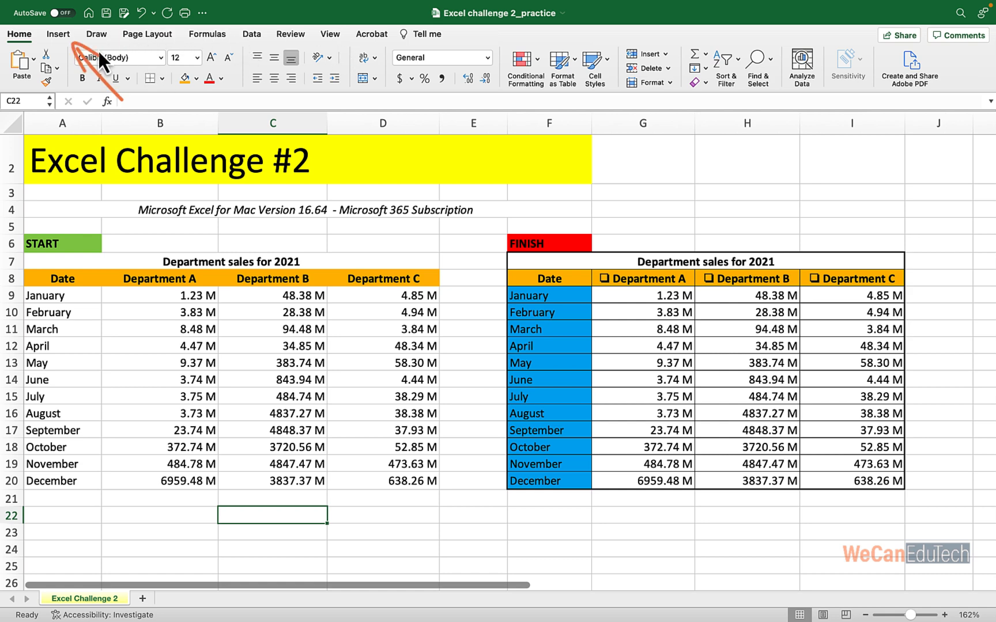
{"action": "left_click", "coordinate": [60, 35]}
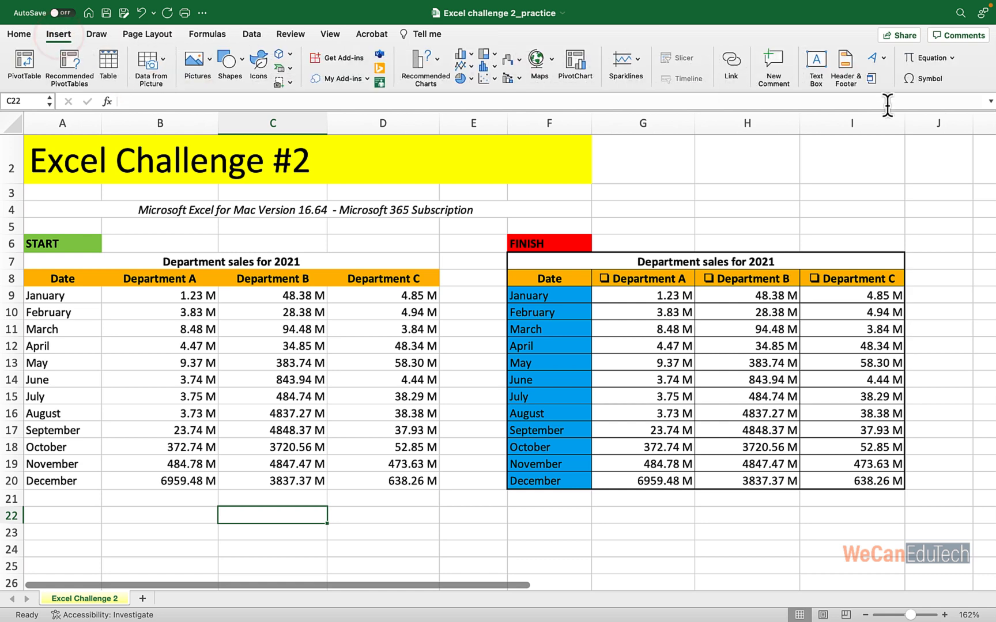
{"action": "left_click", "coordinate": [923, 80]}
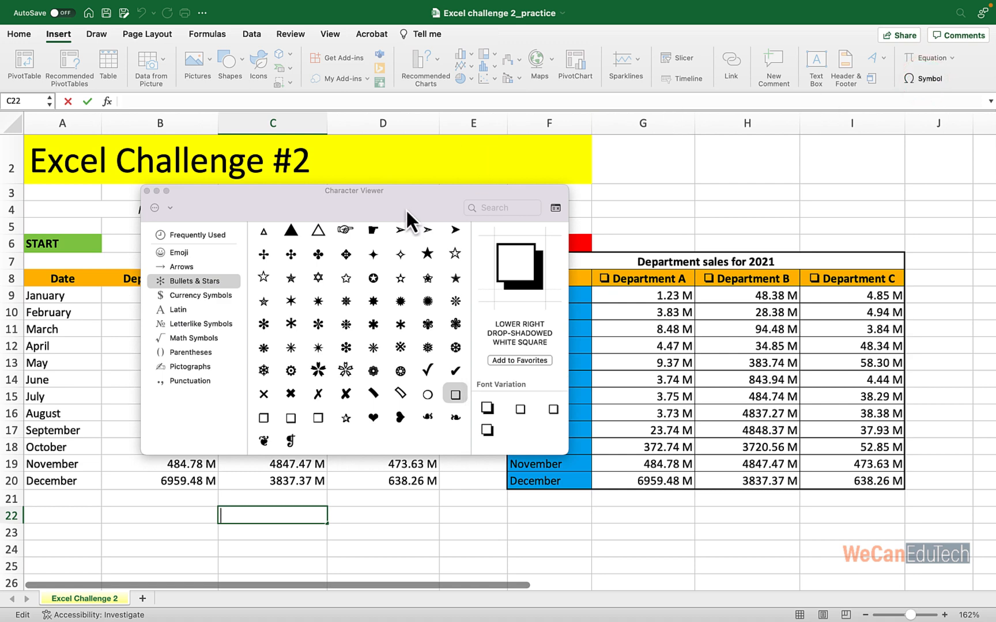
{"action": "left_click_drag", "start_coordinate": [405, 208], "coordinate": [644, 161]}
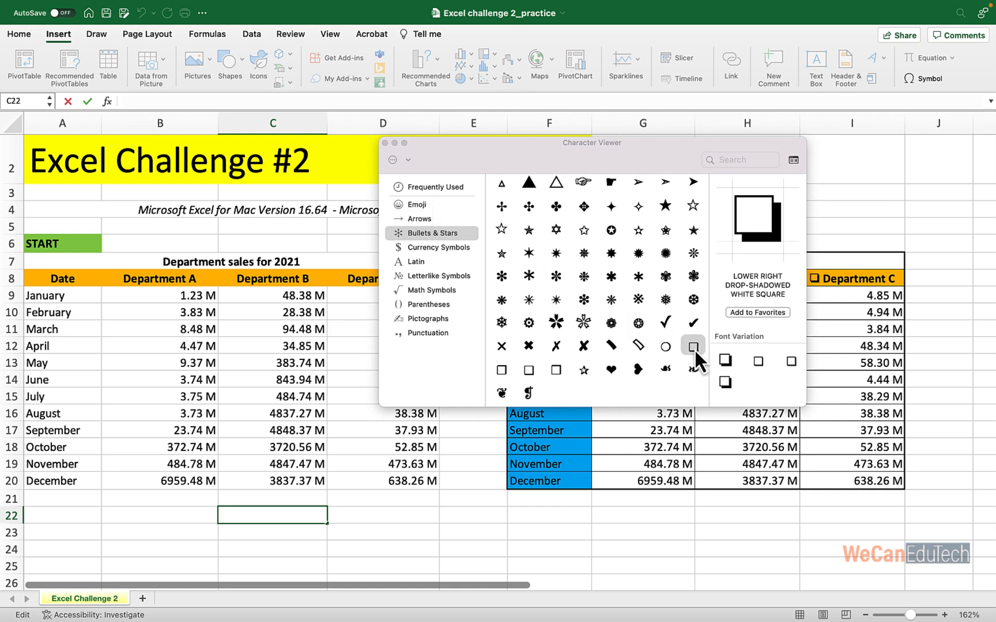
{"action": "left_click_drag", "start_coordinate": [693, 348], "coordinate": [225, 514]}
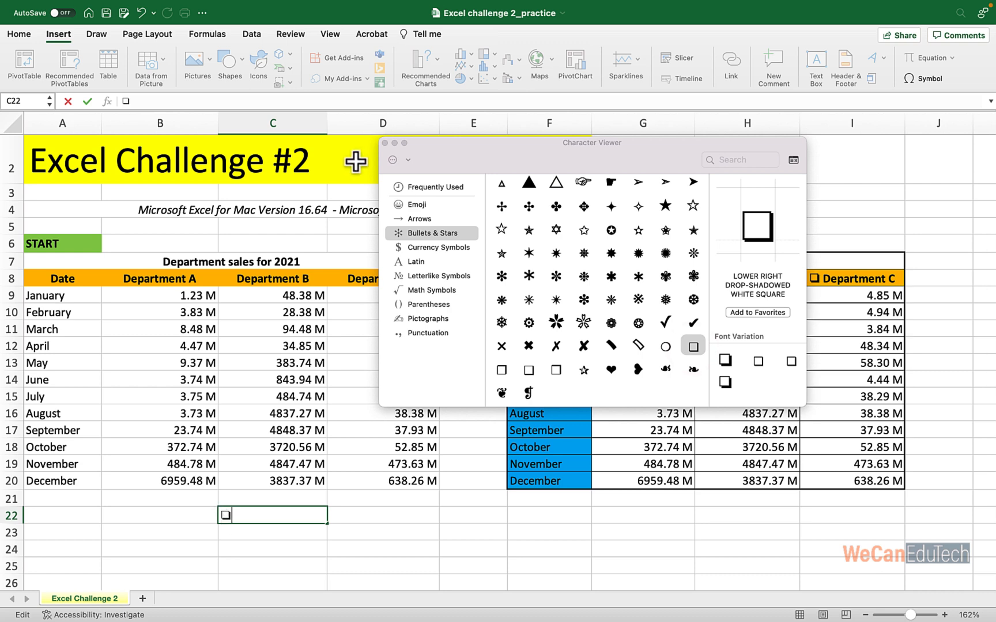
{"action": "left_click", "coordinate": [384, 144]}
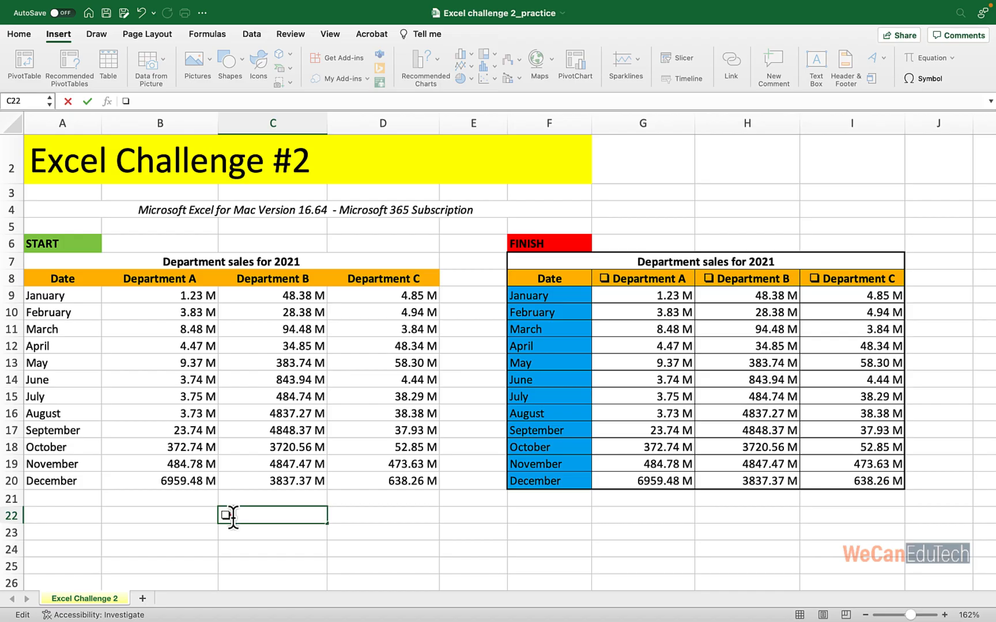
Step: Copy the square symbol from inside cell C22
{"action": "left_click", "coordinate": [231, 515]}
{"action": "right_click", "coordinate": [226, 517]}
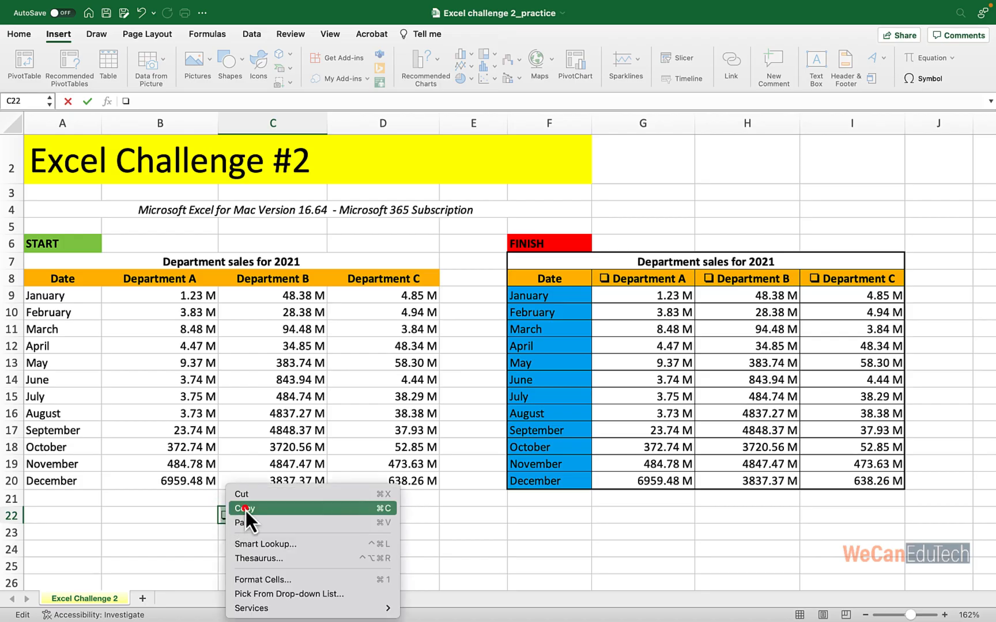
{"action": "left_click", "coordinate": [246, 511]}
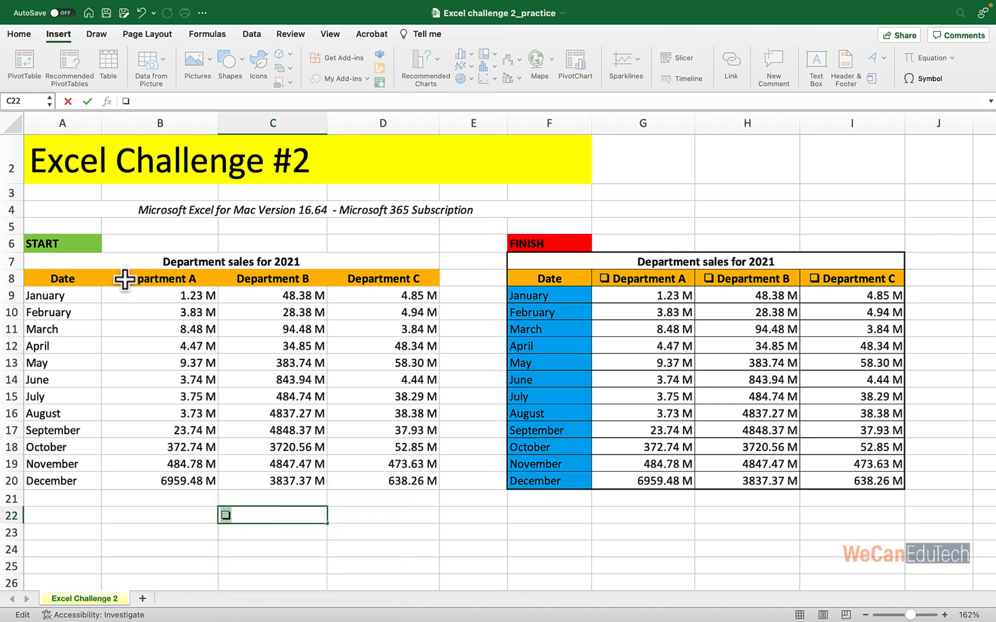
Step: Apply a custom number format of the copied square symbol, a space and @ to the department headers in B8:D8
{"action": "left_click_drag", "start_coordinate": [119, 279], "coordinate": [367, 279]}
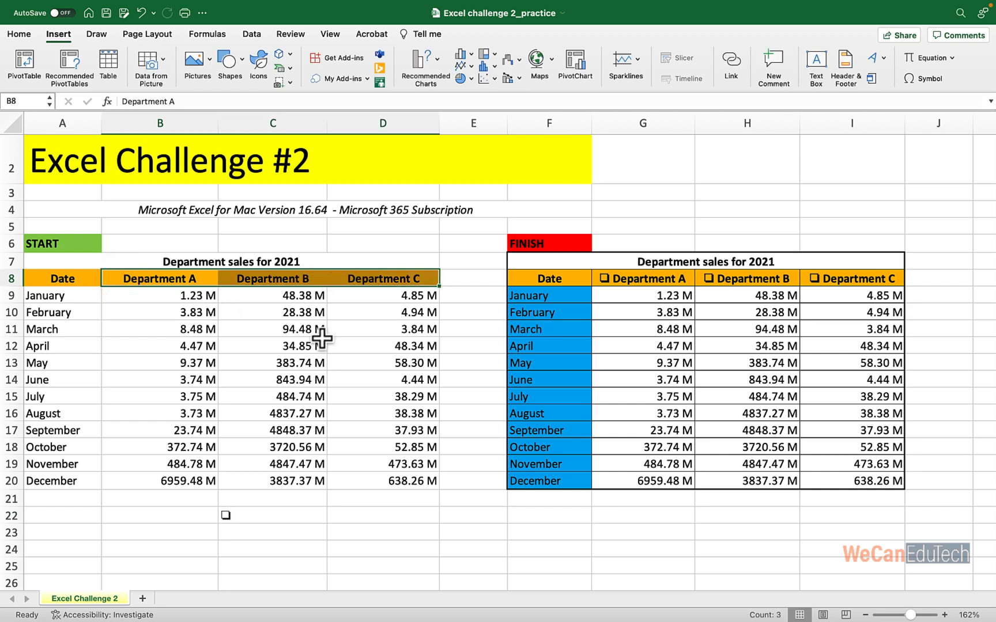
{"action": "key", "text": "super+1"}
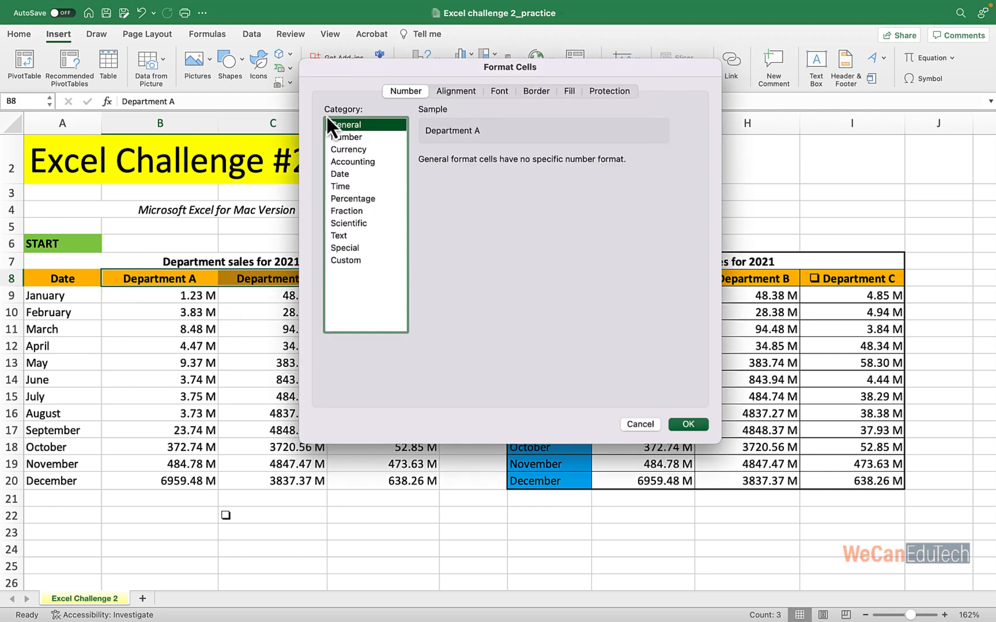
{"action": "left_click_drag", "start_coordinate": [344, 65], "coordinate": [509, 174]}
{"action": "left_click", "coordinate": [508, 370]}
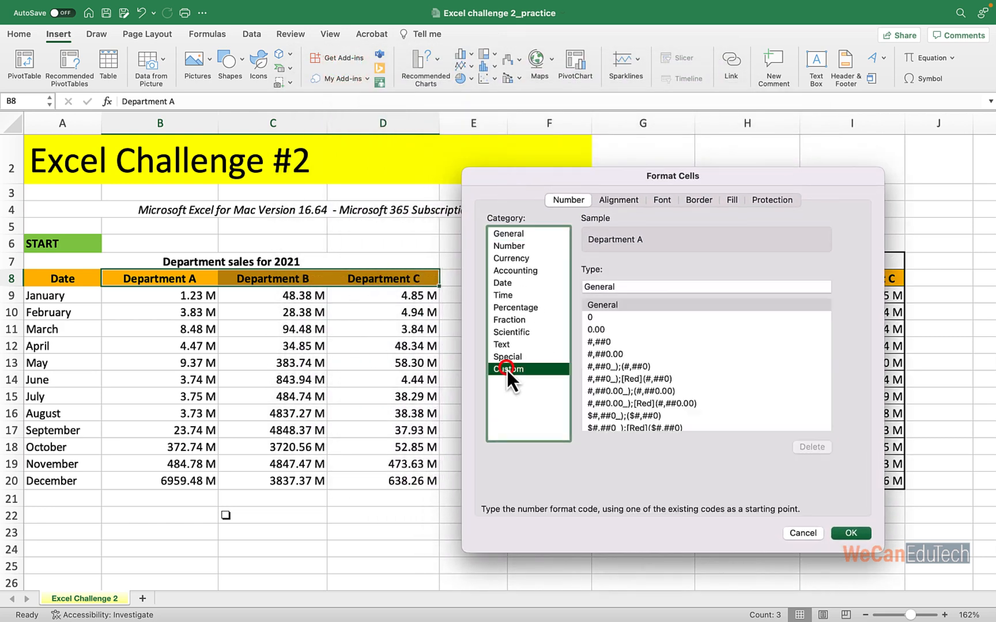
{"action": "left_click_drag", "start_coordinate": [616, 287], "coordinate": [578, 287]}
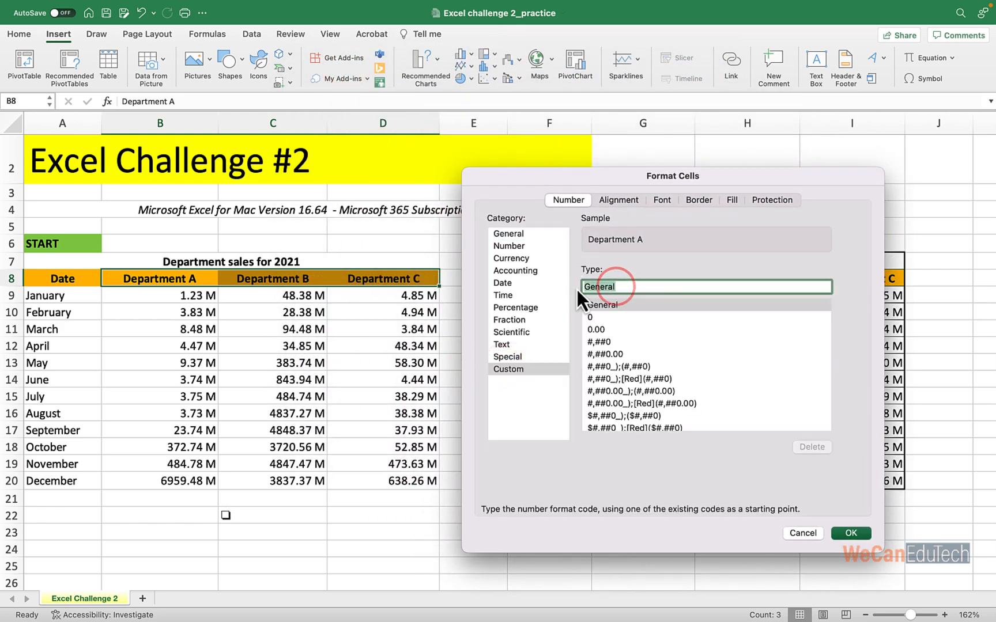
{"action": "key", "text": "BackSpace"}
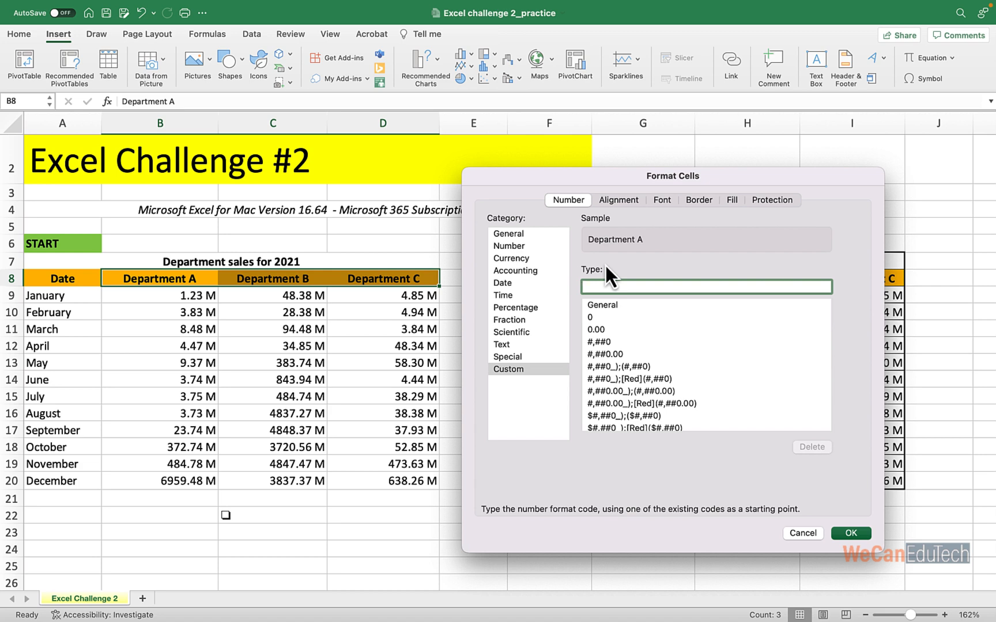
{"action": "key", "text": "super+v"}
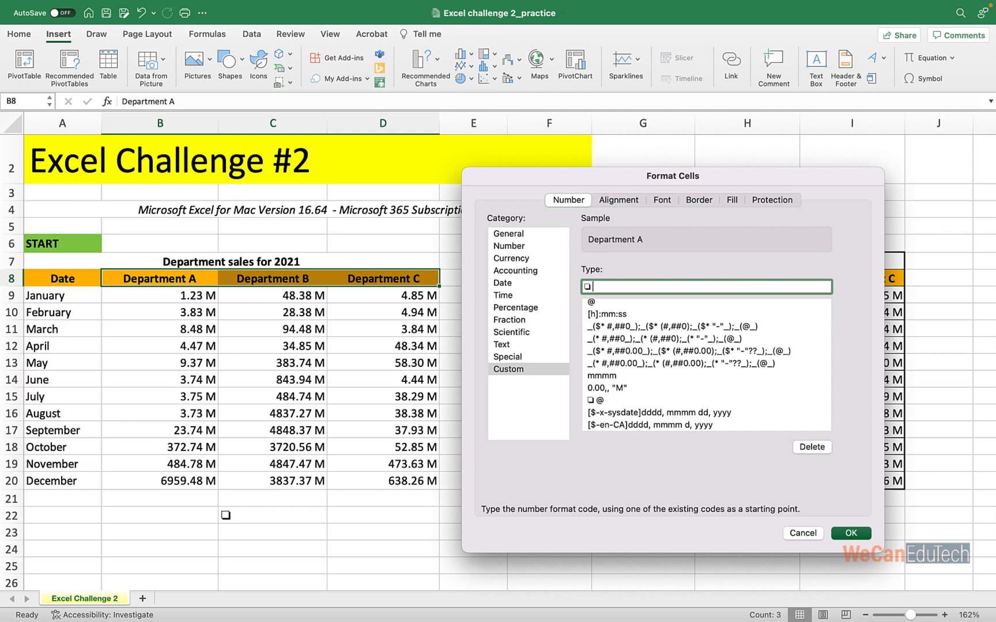
{"action": "type", "text": "@"}
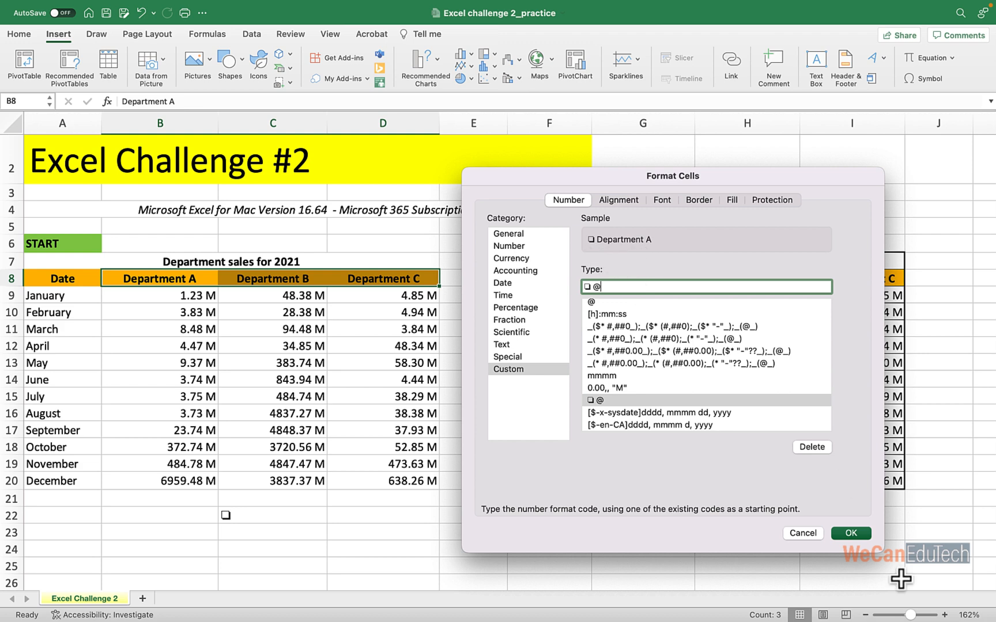
{"action": "left_click", "coordinate": [851, 533]}
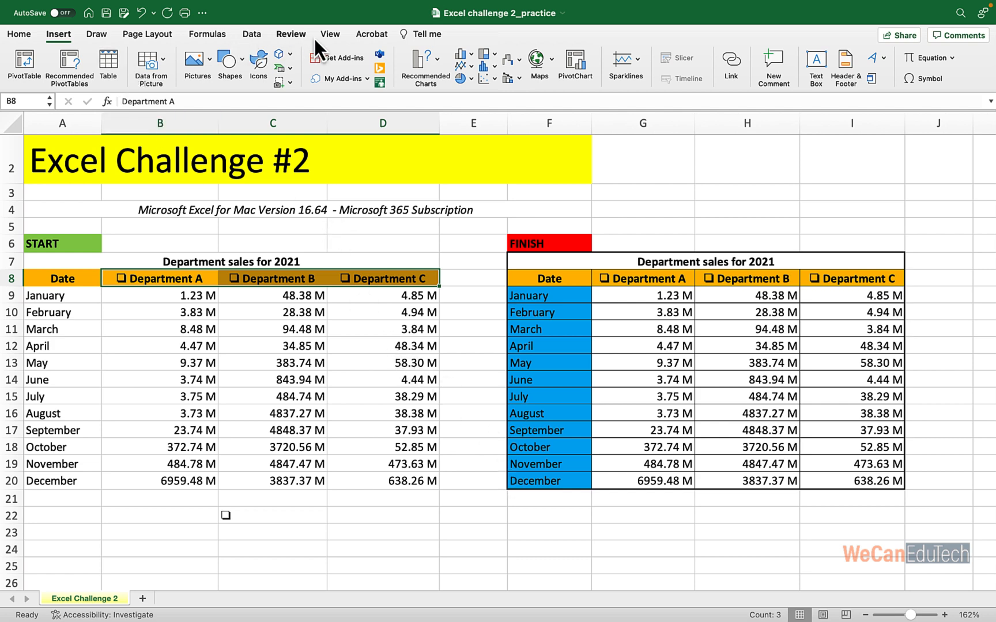
Step: Hide the worksheet gridlines and apply All Borders to the START table in A7:D20
{"action": "left_click", "coordinate": [331, 36]}
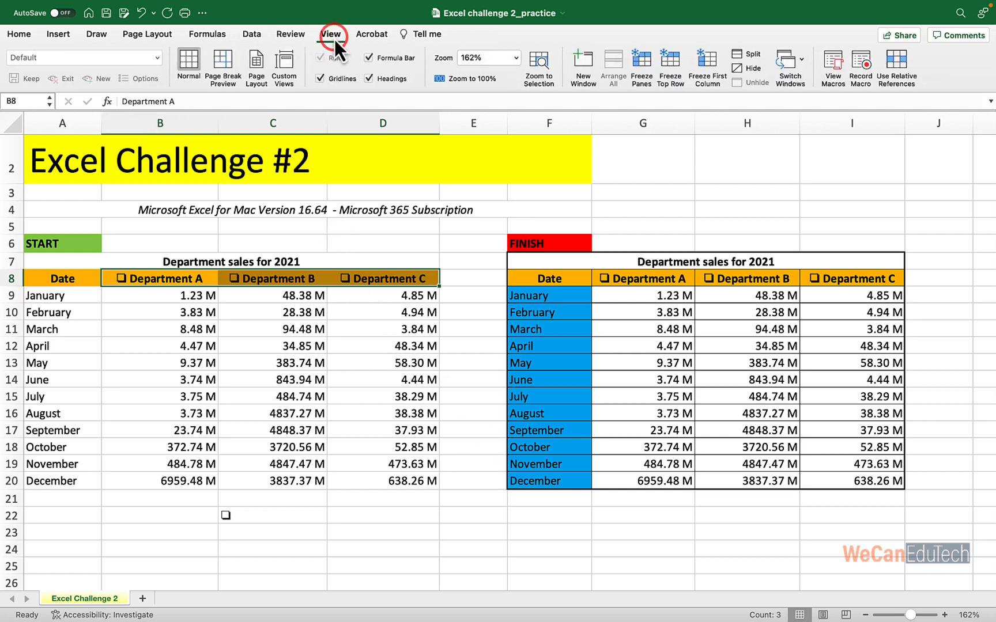
{"action": "left_click", "coordinate": [319, 79]}
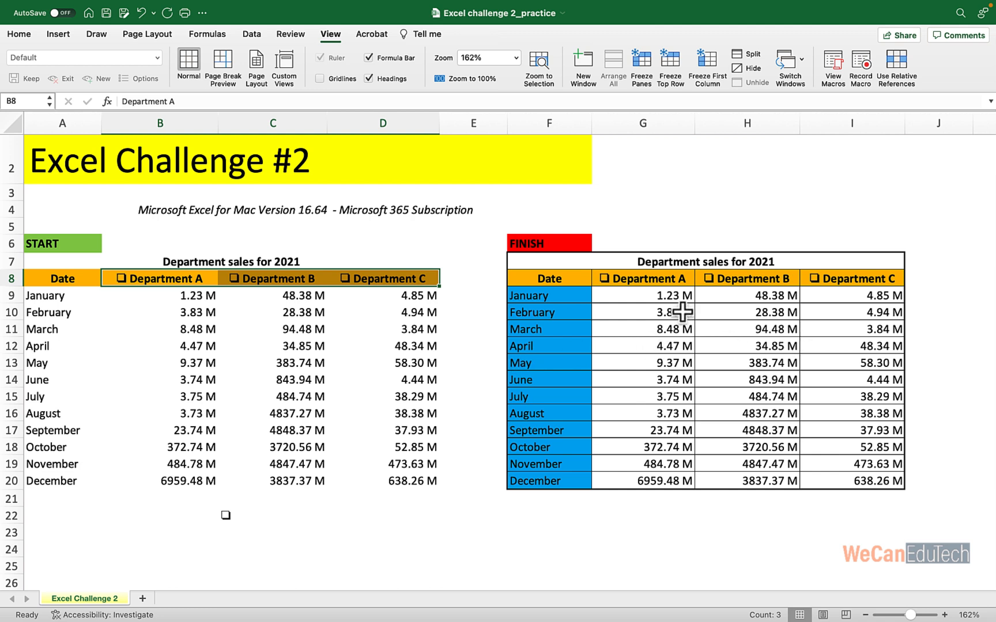
{"action": "left_click_drag", "start_coordinate": [48, 261], "coordinate": [403, 481]}
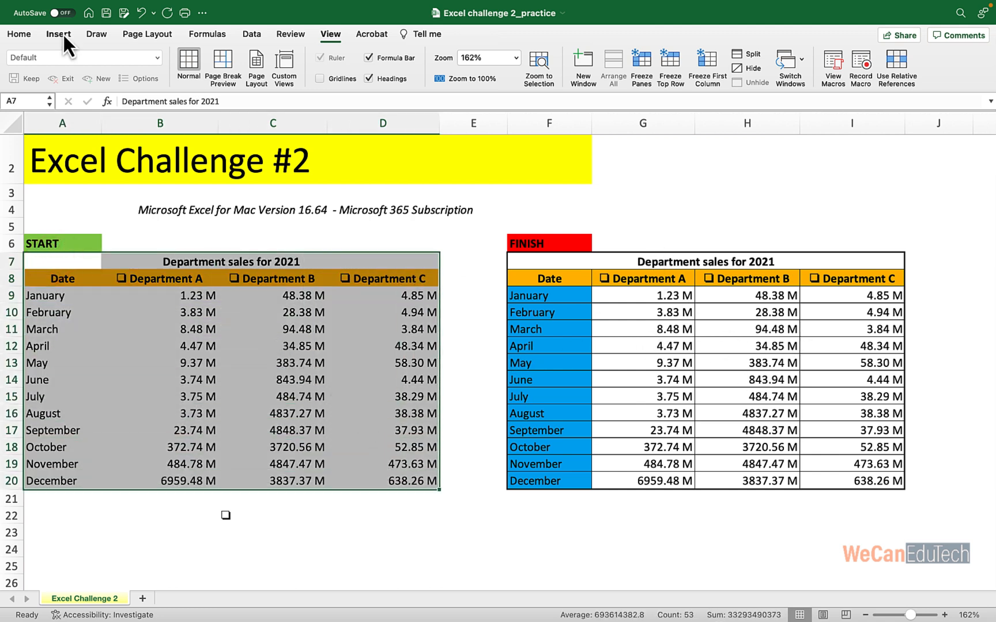
{"action": "left_click", "coordinate": [16, 35]}
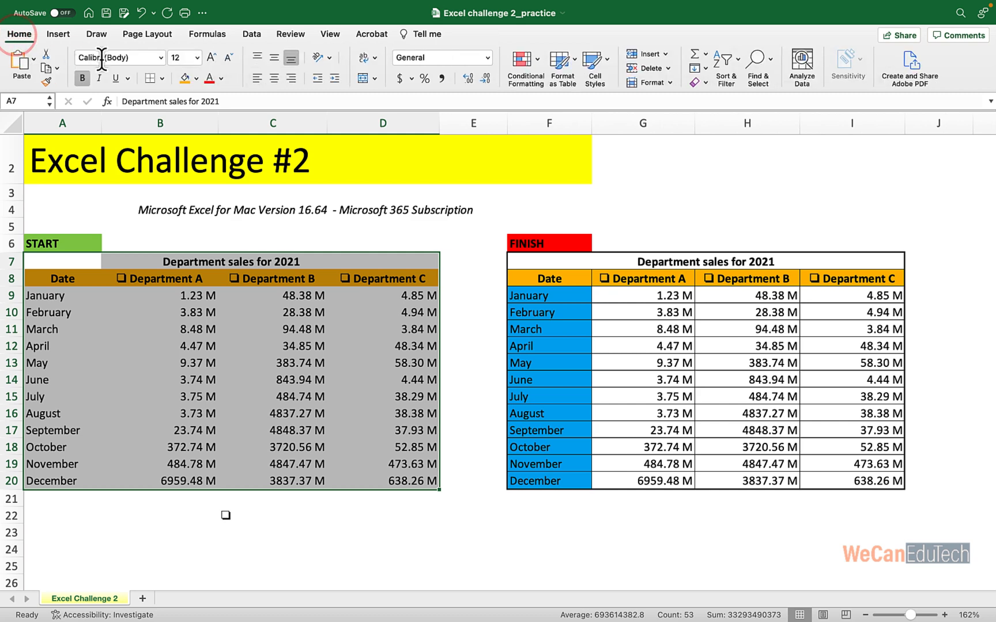
{"action": "left_click", "coordinate": [161, 81]}
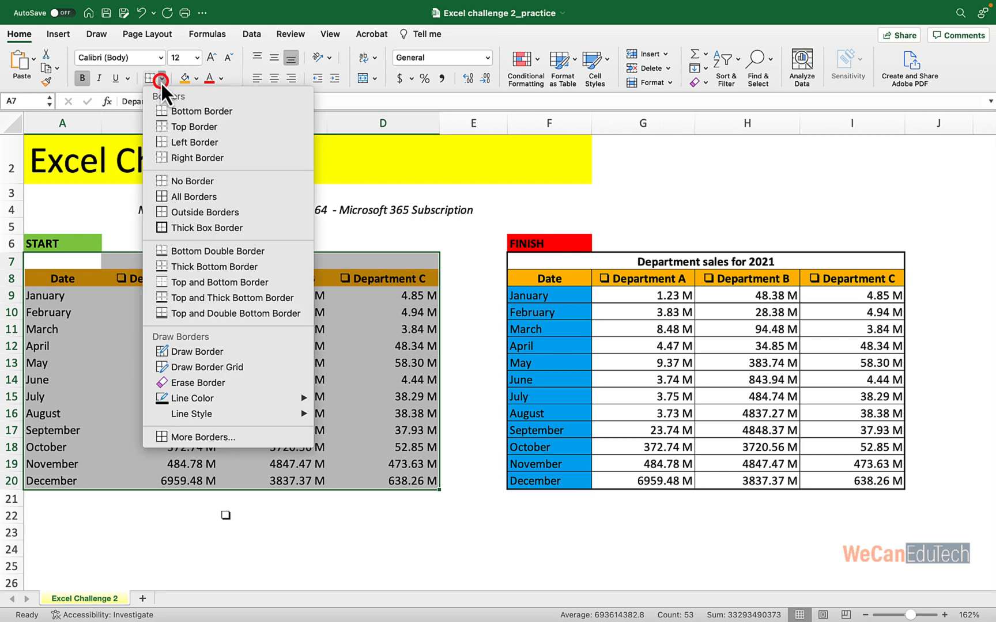
{"action": "left_click", "coordinate": [174, 195]}
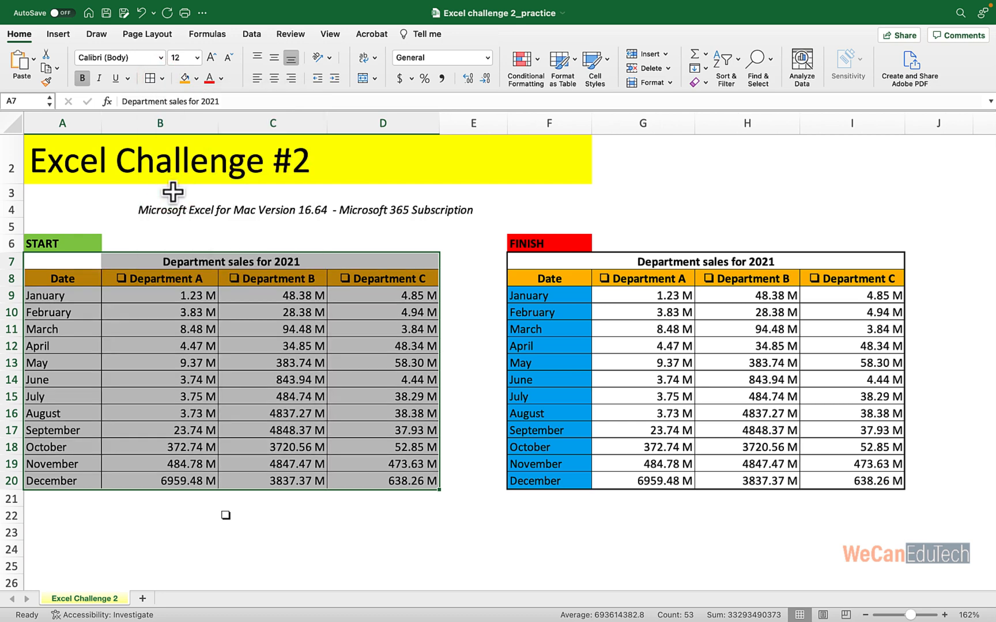
{"action": "left_click", "coordinate": [463, 398]}
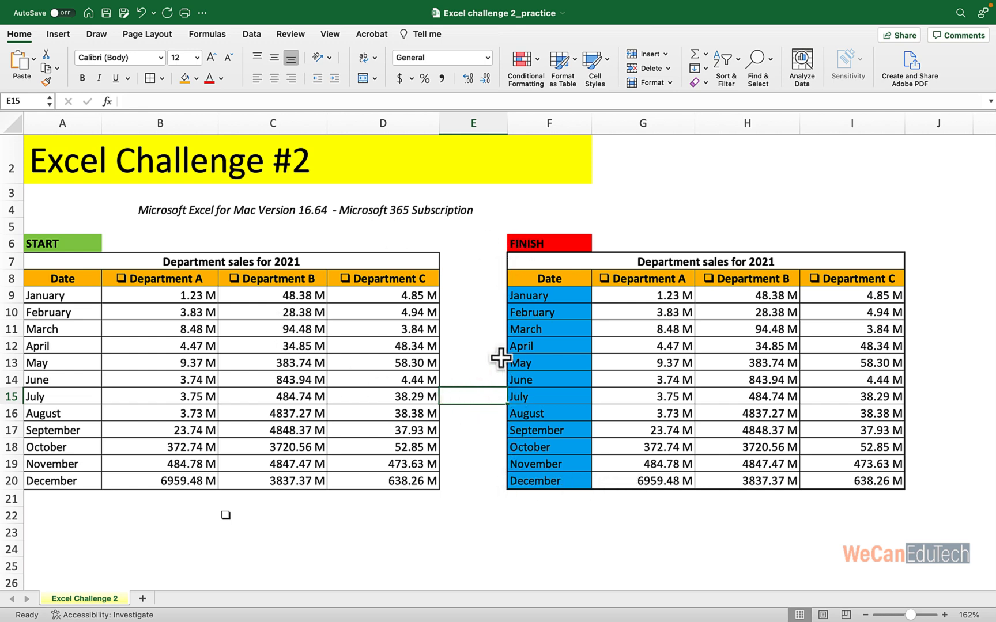
Step: Add a Thick Box Border around the START table in A7:D20 and deselect the table
{"action": "left_click_drag", "start_coordinate": [49, 262], "coordinate": [371, 478]}
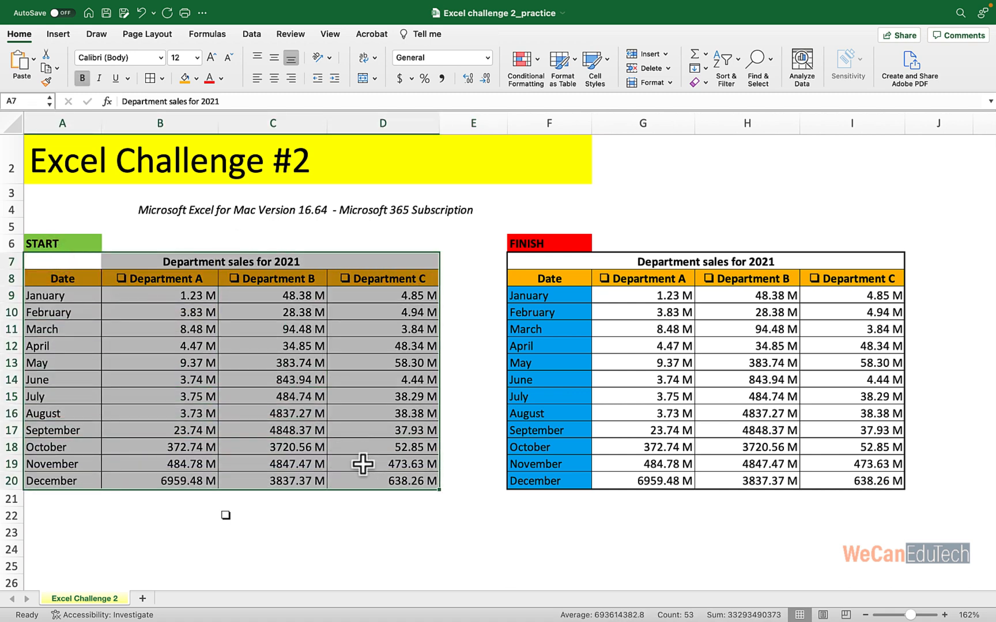
{"action": "left_click", "coordinate": [161, 79]}
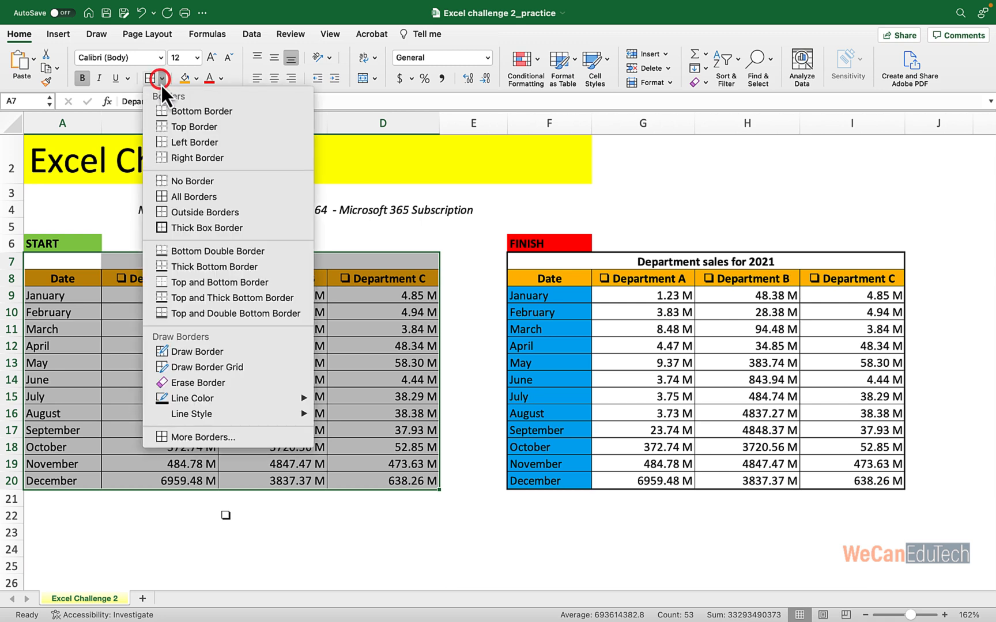
{"action": "left_click", "coordinate": [189, 230]}
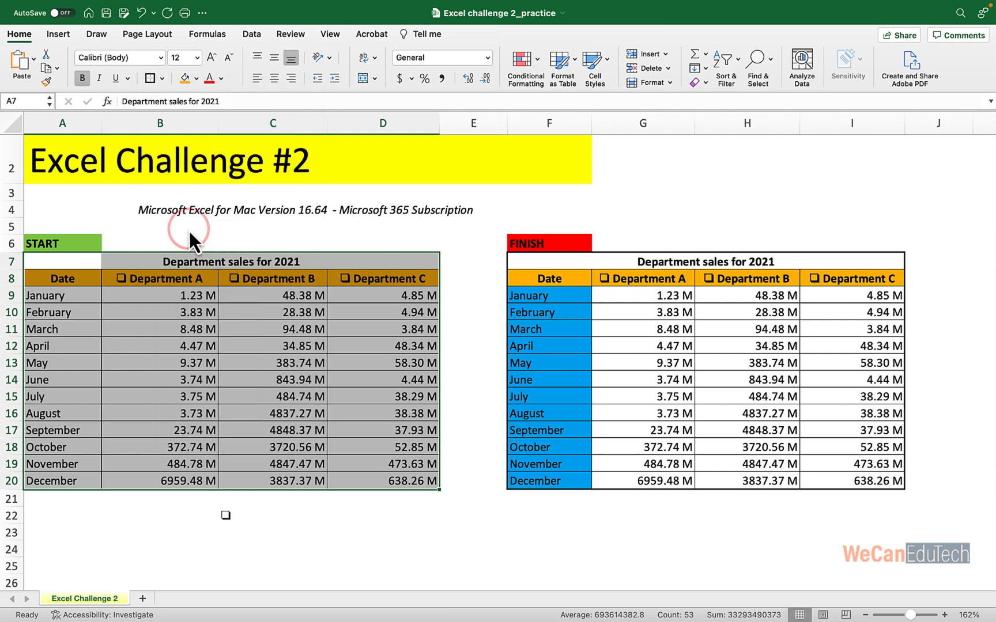
{"action": "left_click", "coordinate": [255, 231]}
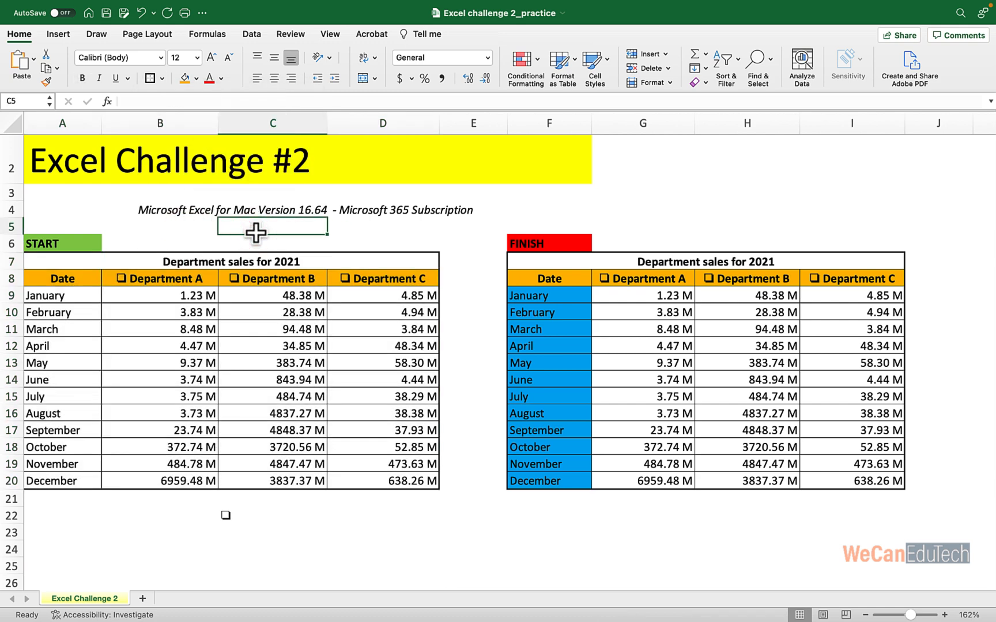